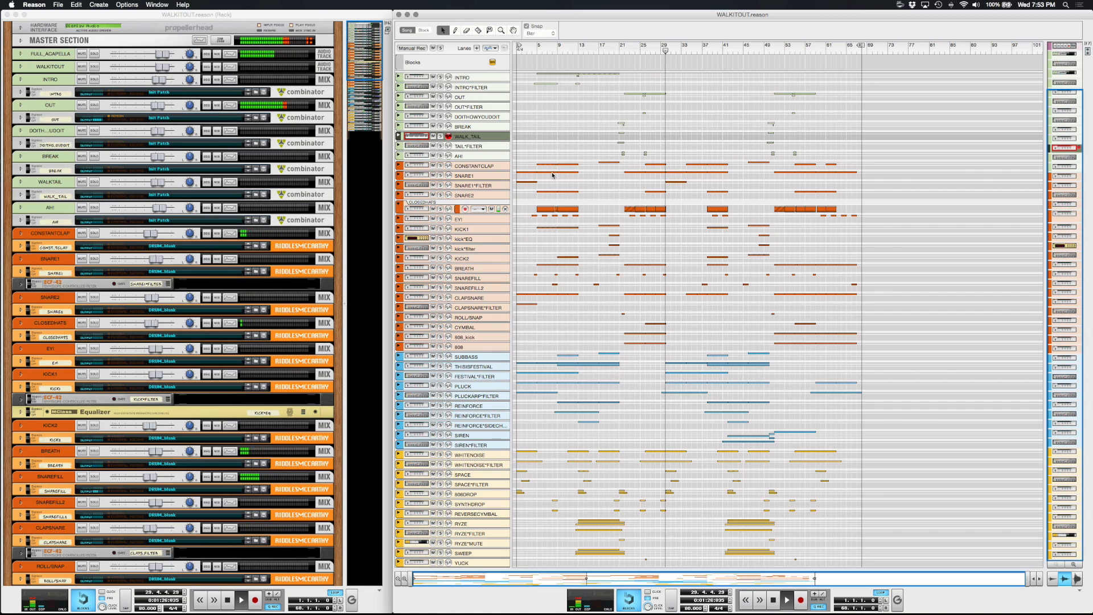
Solo the WALK_TAIL track and play the song back from around bar 21 to audition it.
key("space")
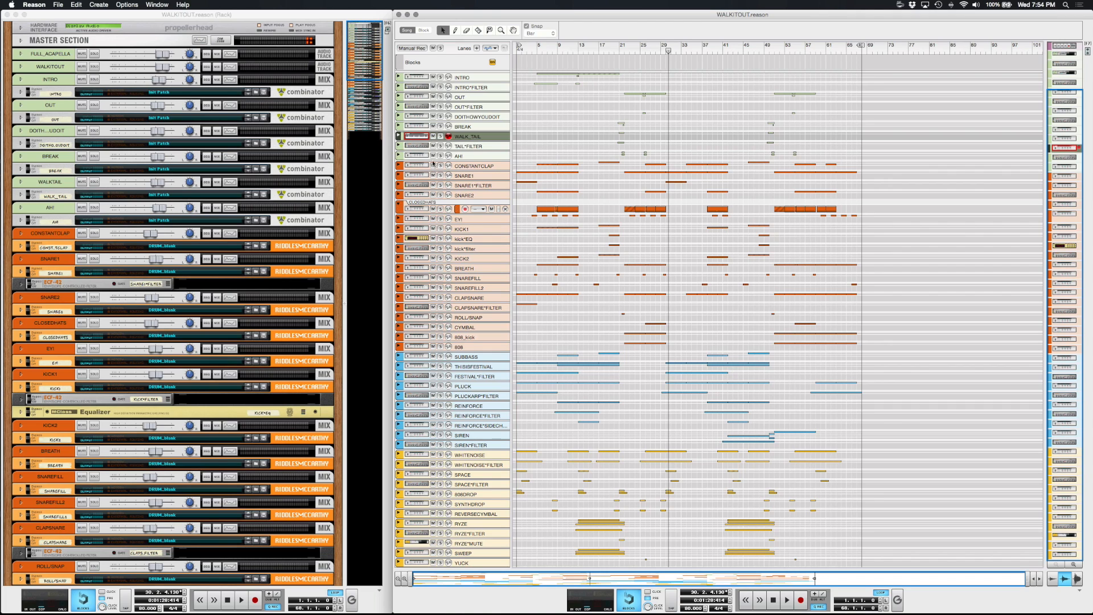
left_click(440, 137)
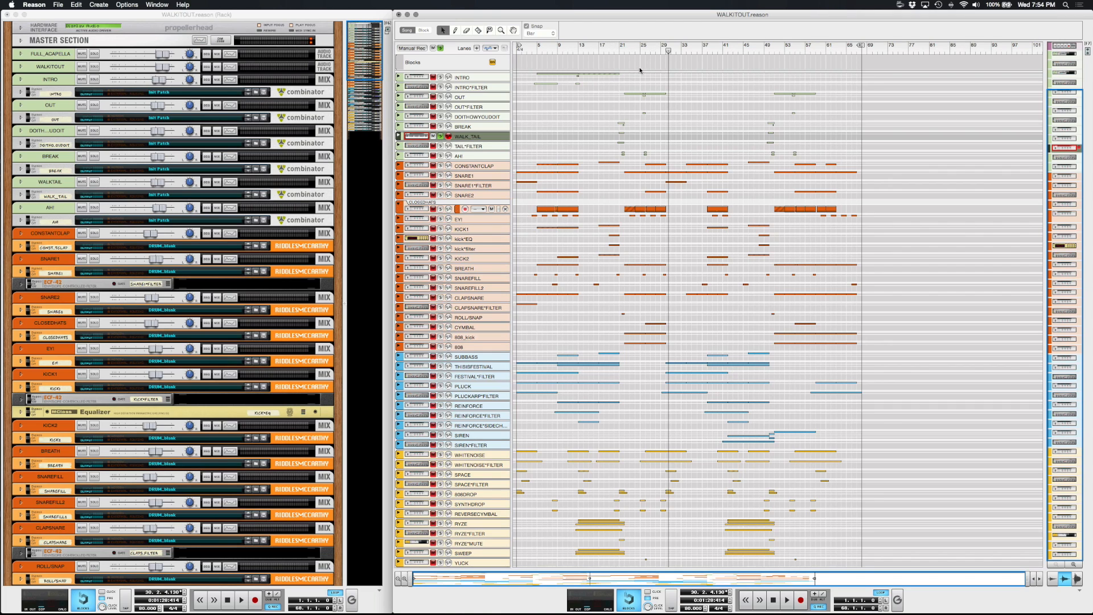
left_click(616, 49)
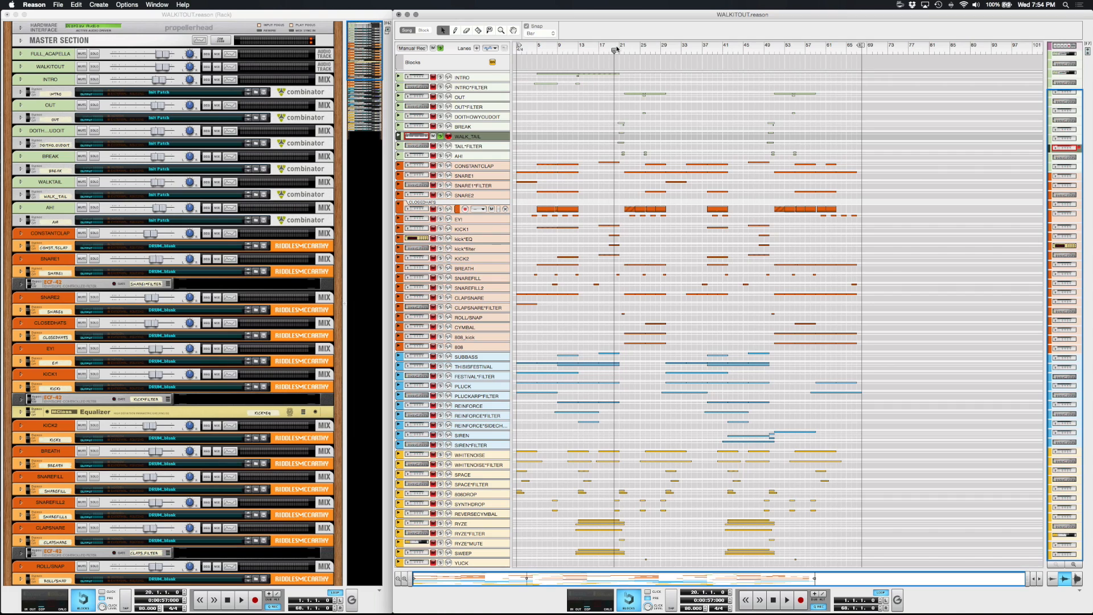
left_click(618, 50)
left_click(617, 49)
key("space")
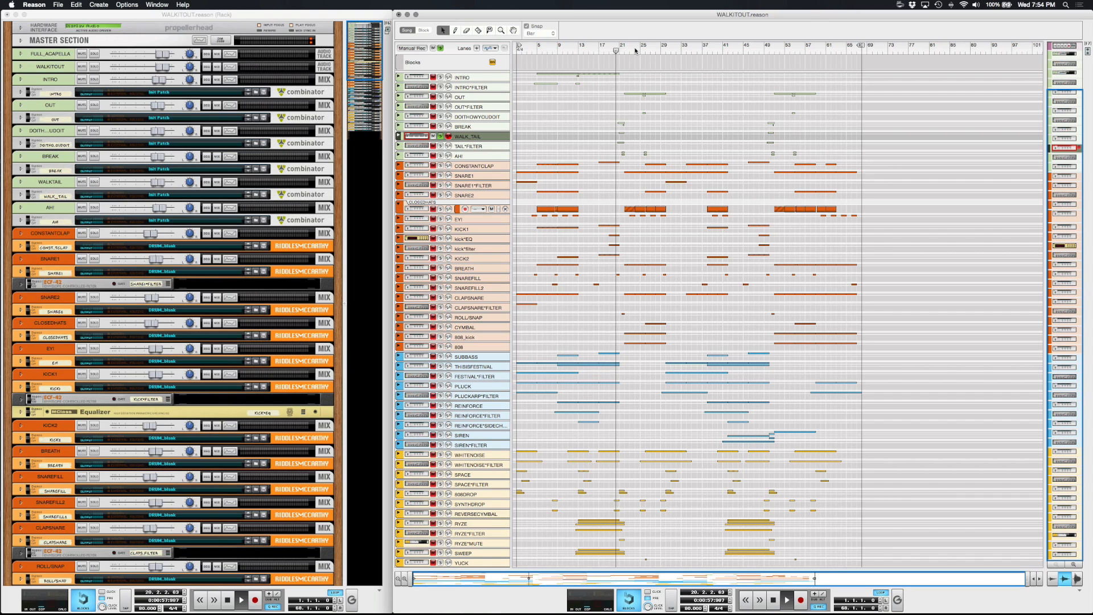
key("space")
key("space")
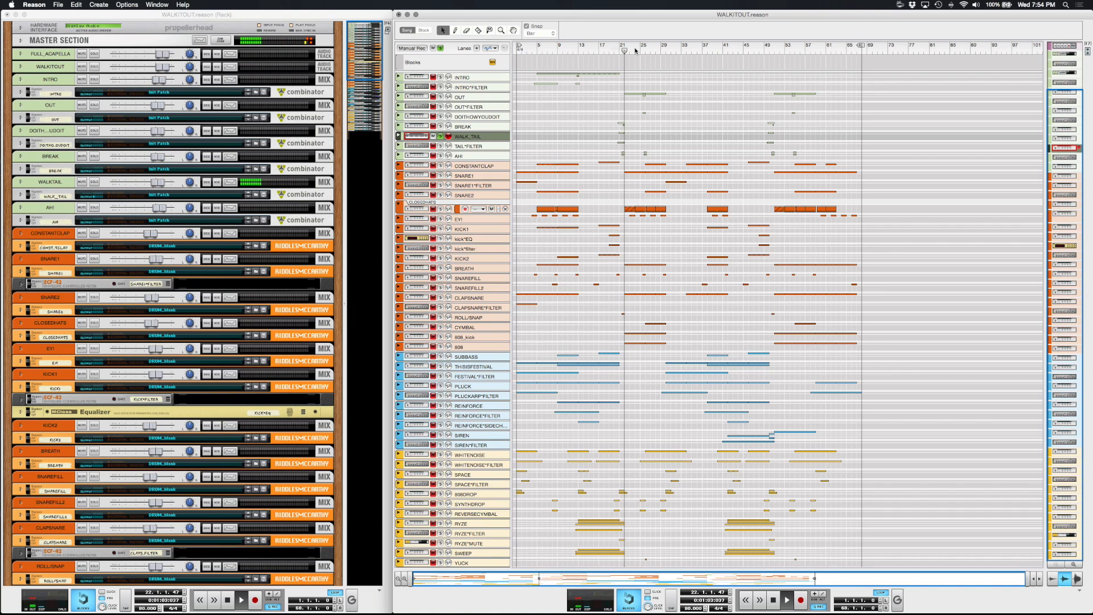
key("space")
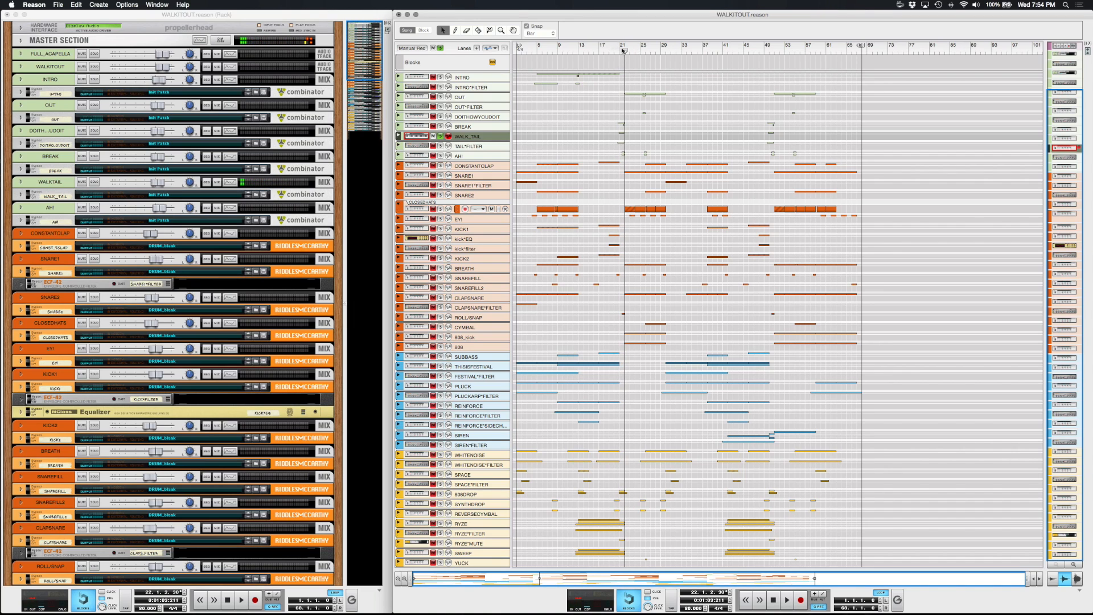
Create a new audio track in the empty untitled 2 song's rack.
left_click(399, 14)
left_click(517, 197)
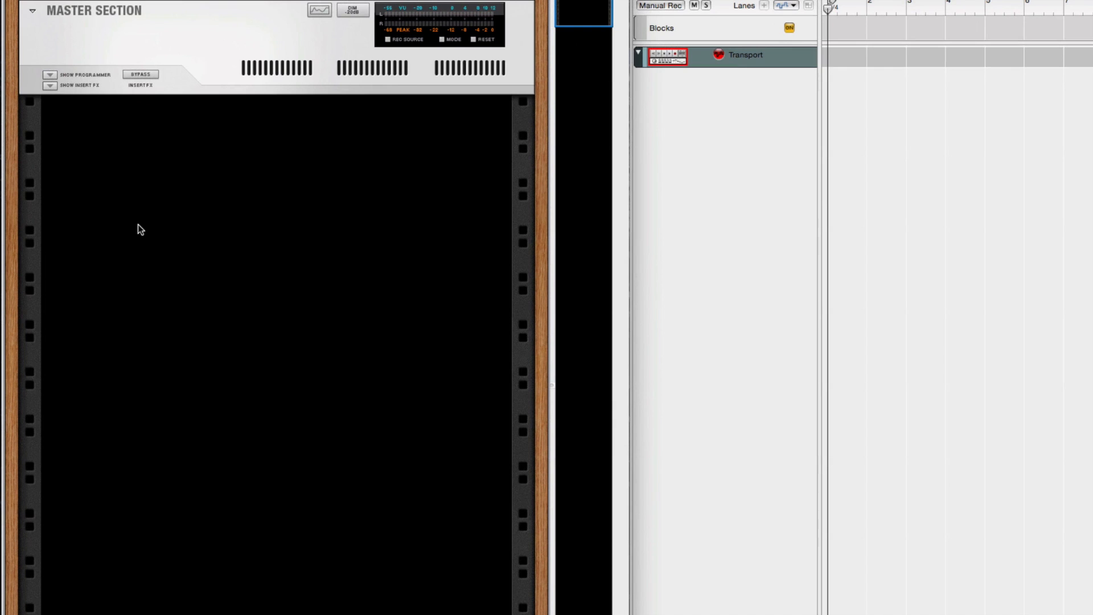
right_click(125, 190)
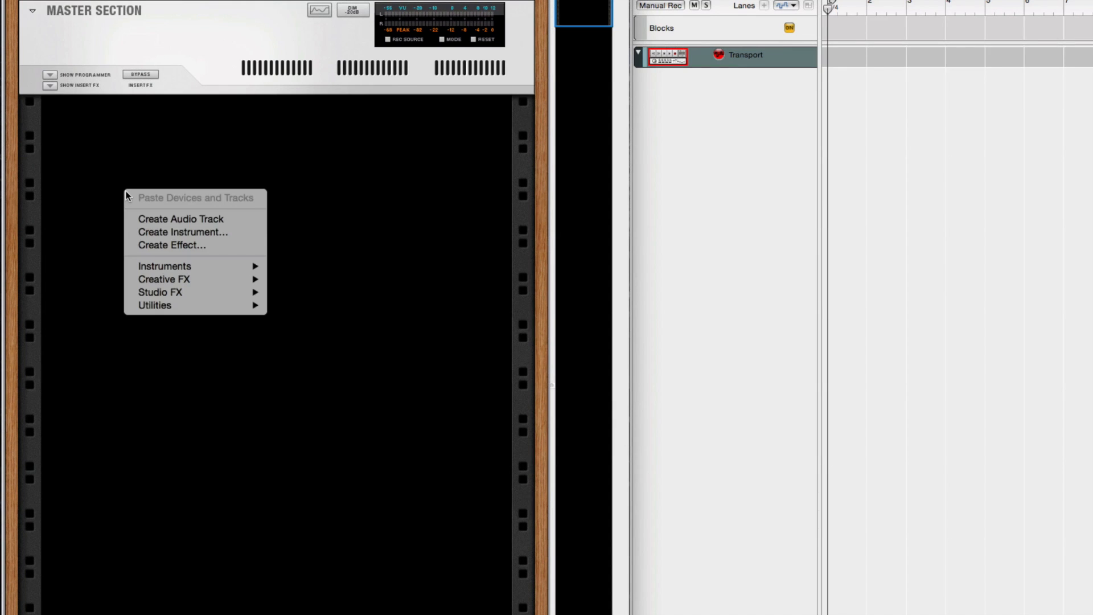
left_click(164, 218)
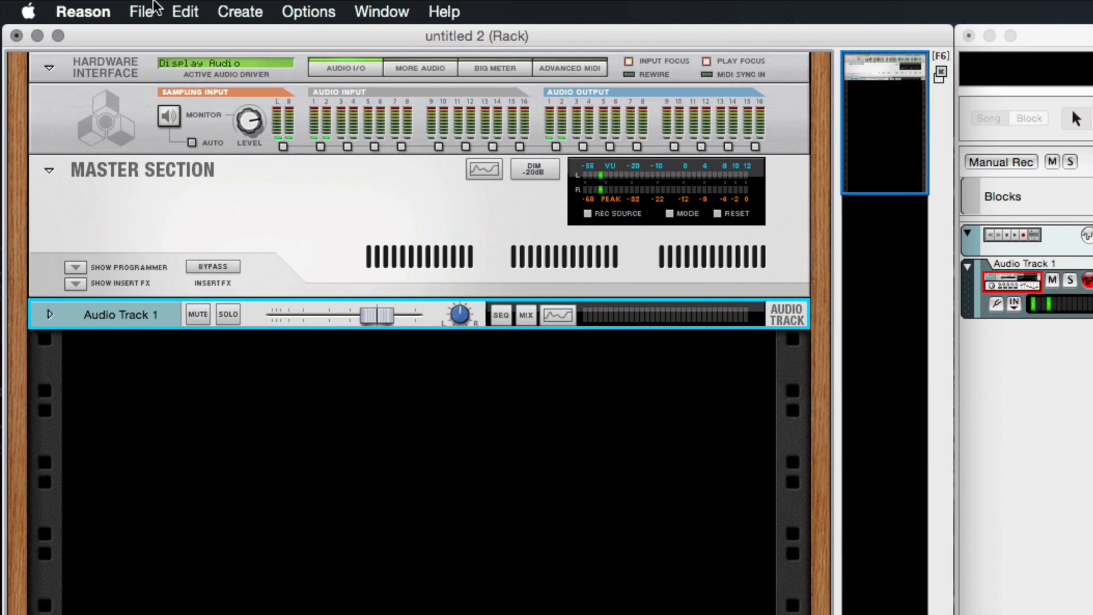
Import the Ladies!.aif audio file from the REVERSEREVERB folder onto the audio track.
left_click(141, 12)
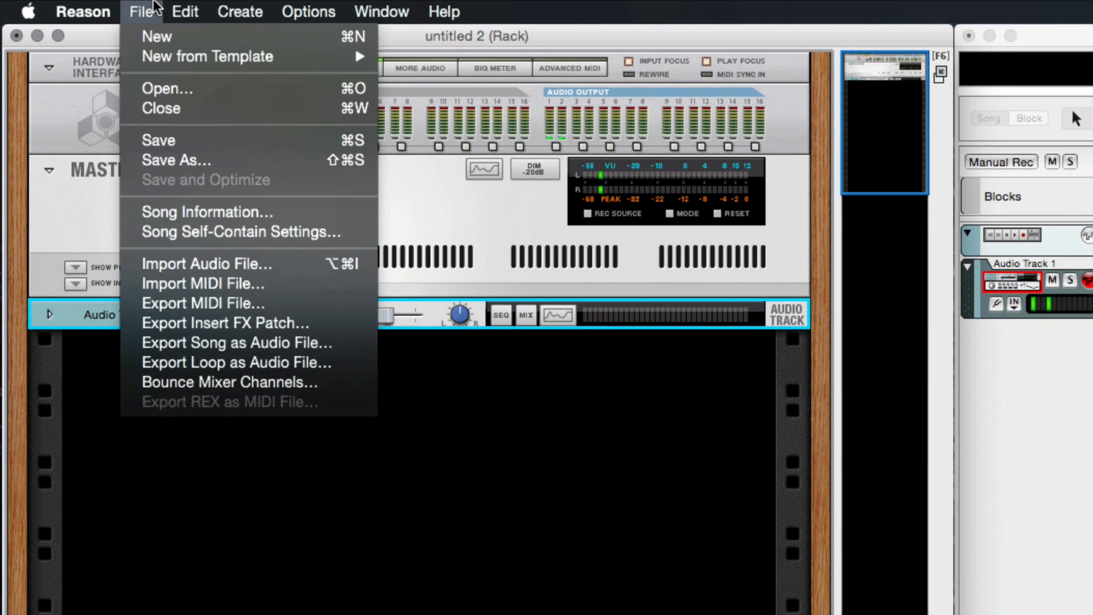
left_click(186, 261)
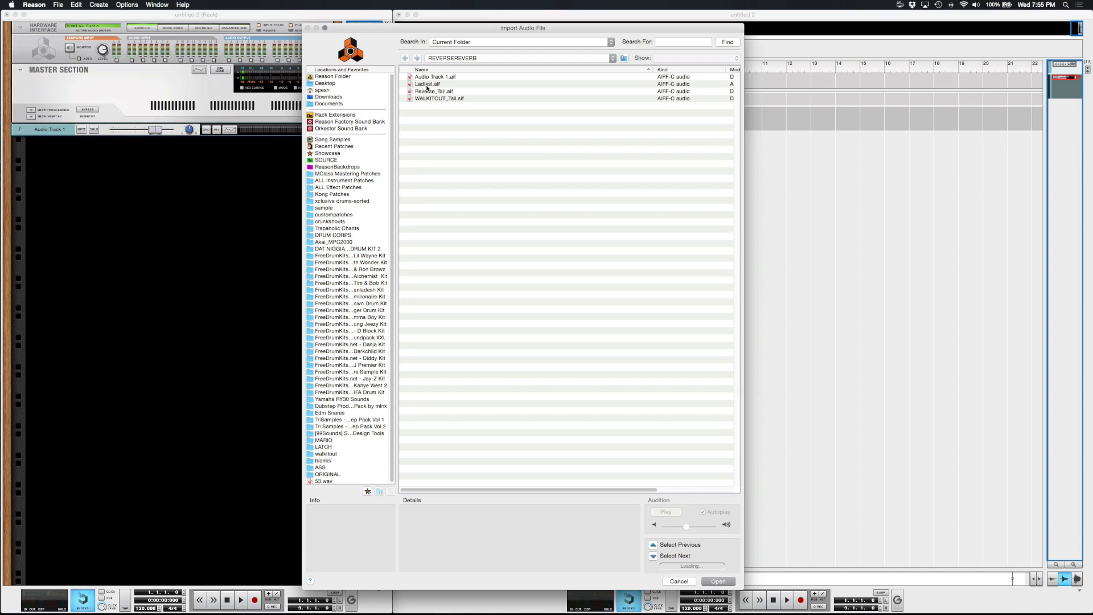
left_click(427, 83)
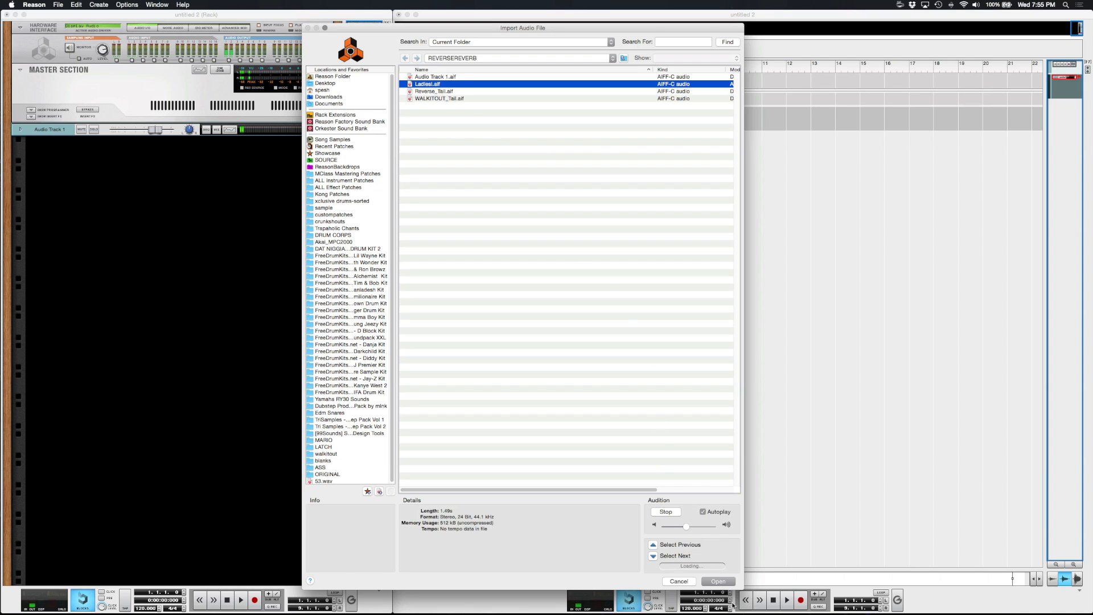
key("Return")
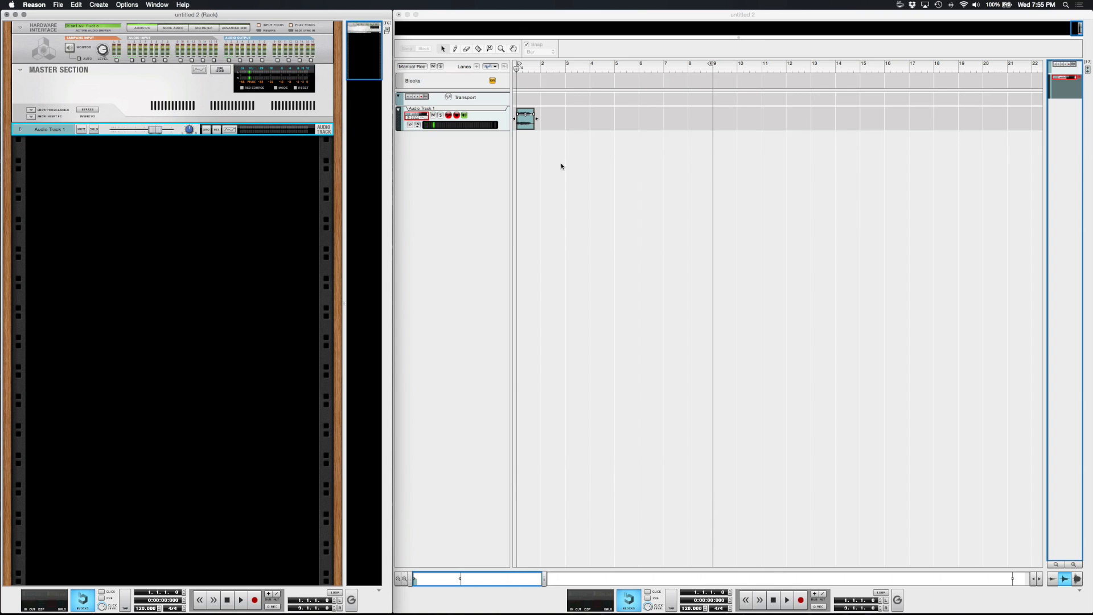
Open the Tool Window alongside the sequencer.
left_click_drag(543, 578, 426, 581)
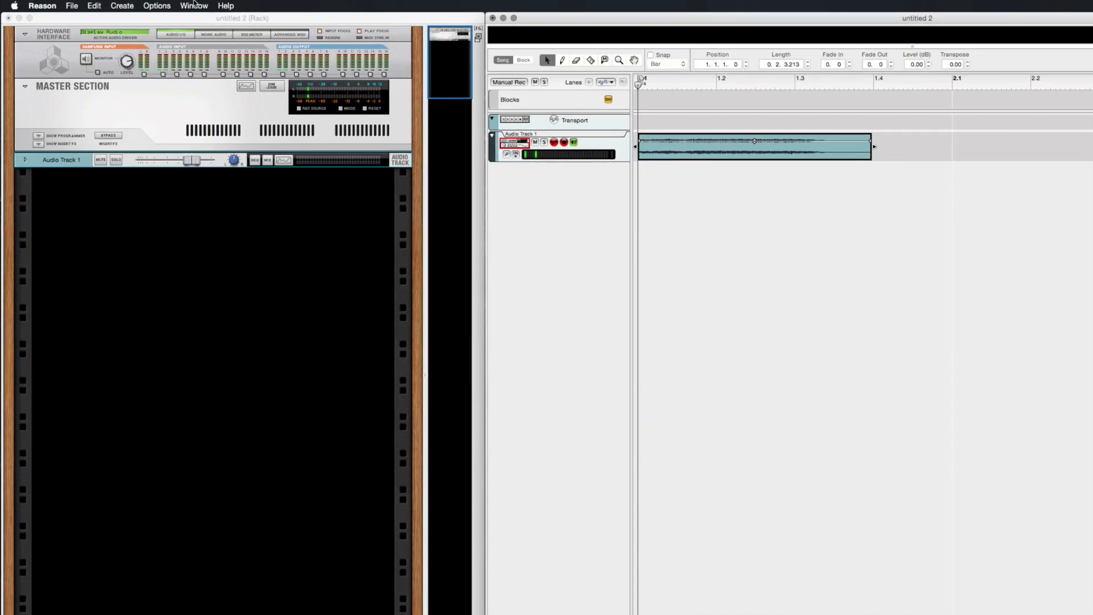
left_click(157, 4)
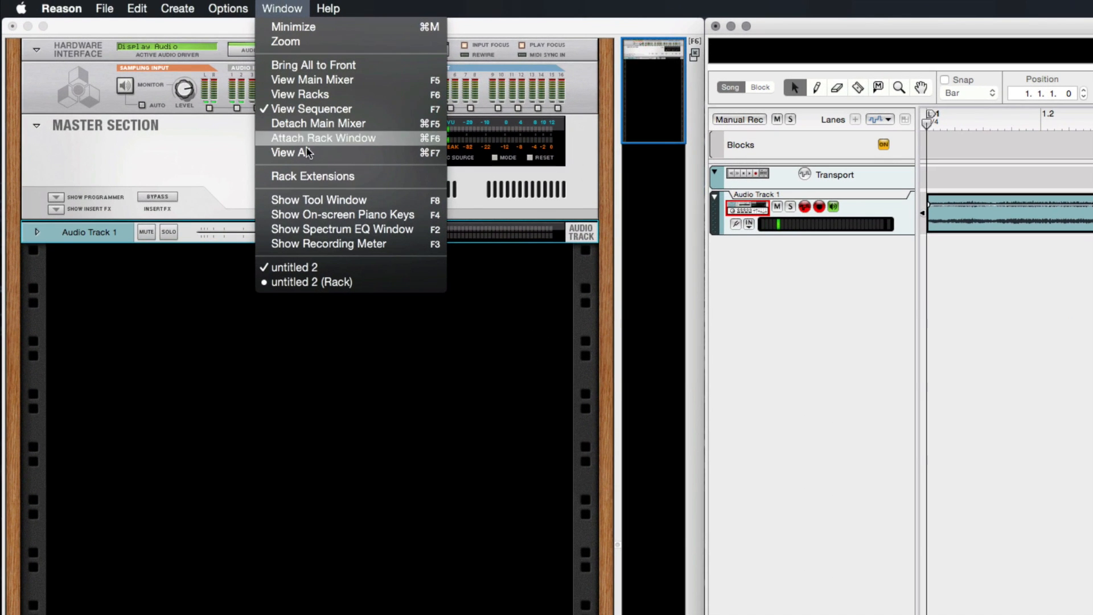
left_click(320, 199)
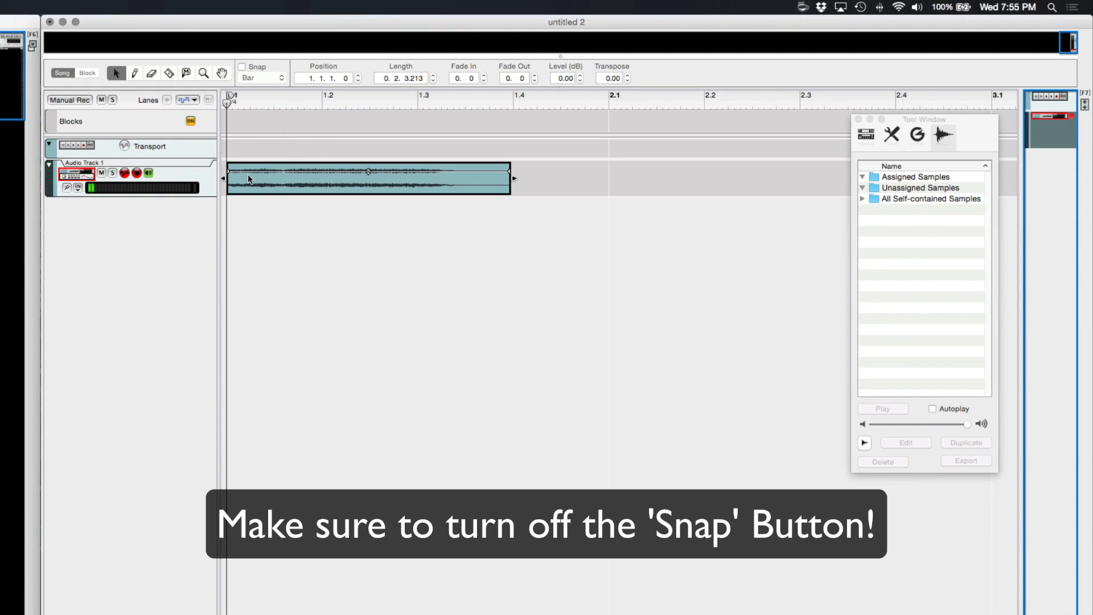
Split the audio clip just after its start with the Razor tool, with Snap off.
left_click(169, 73)
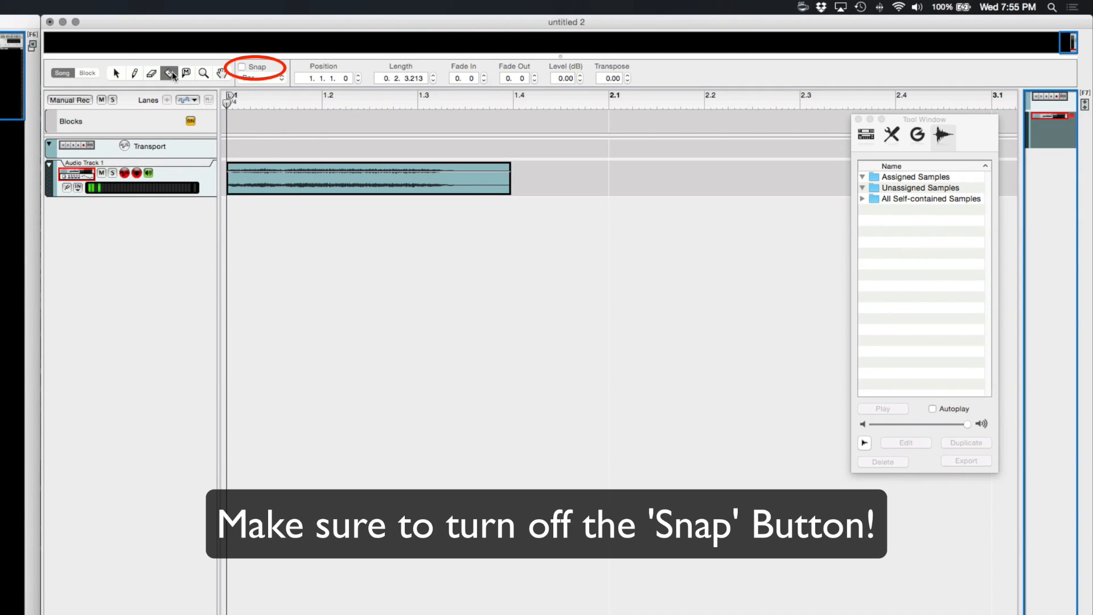
left_click(241, 179)
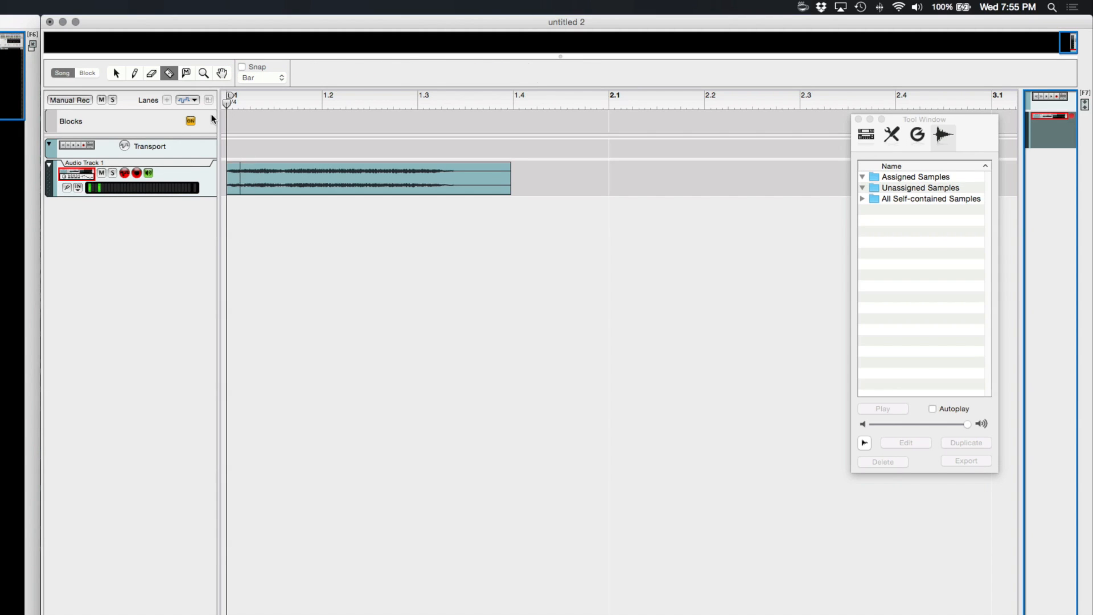
left_click(115, 73)
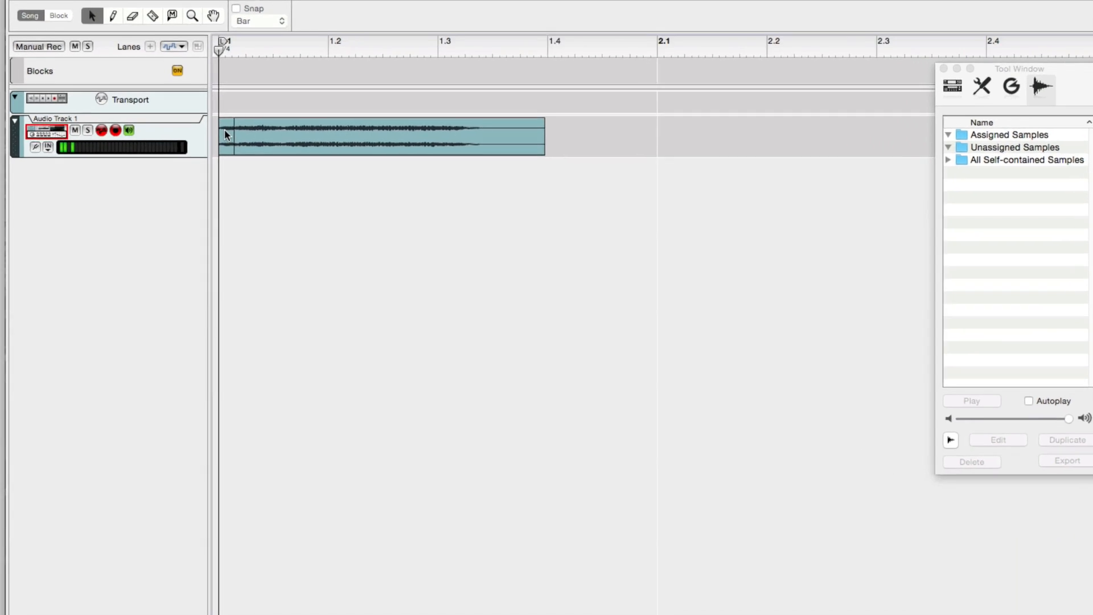
Bounce the short first clip to a new sample.
right_click(226, 131)
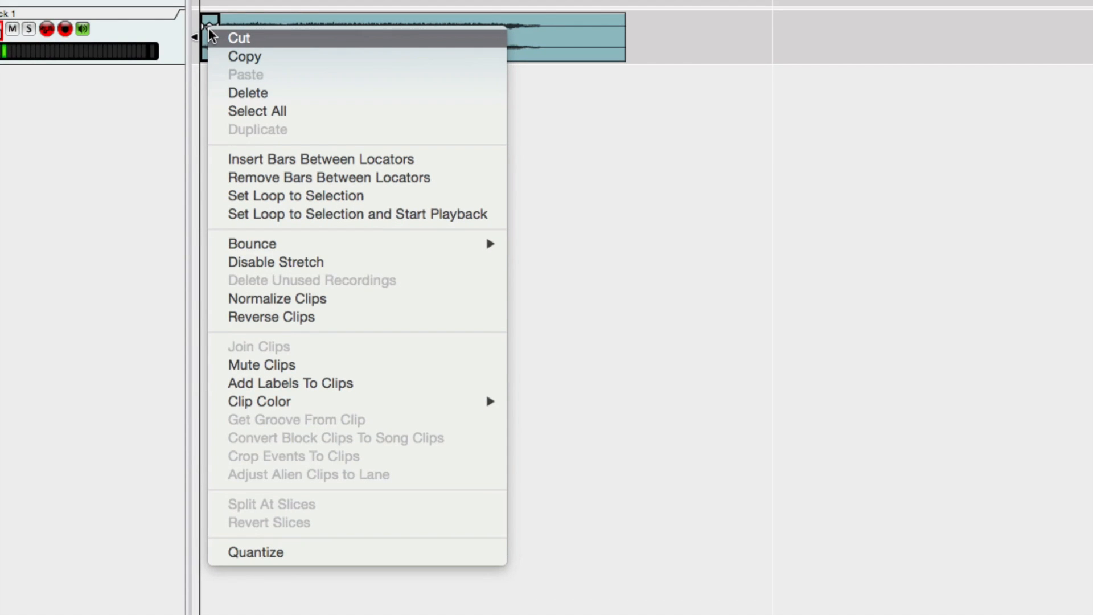
mouse_move(290, 244)
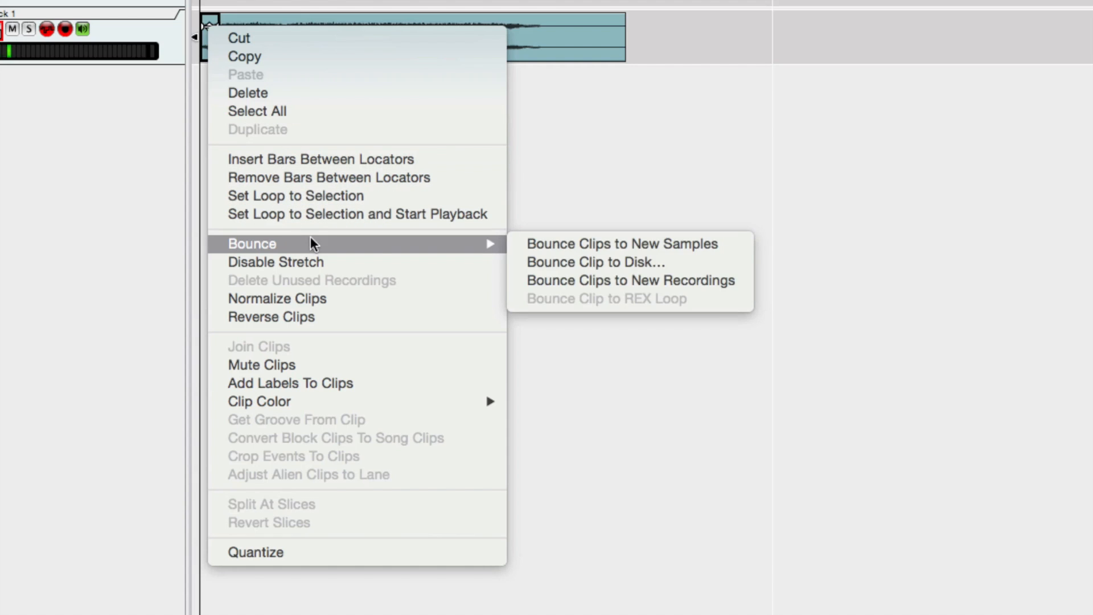
left_click(579, 243)
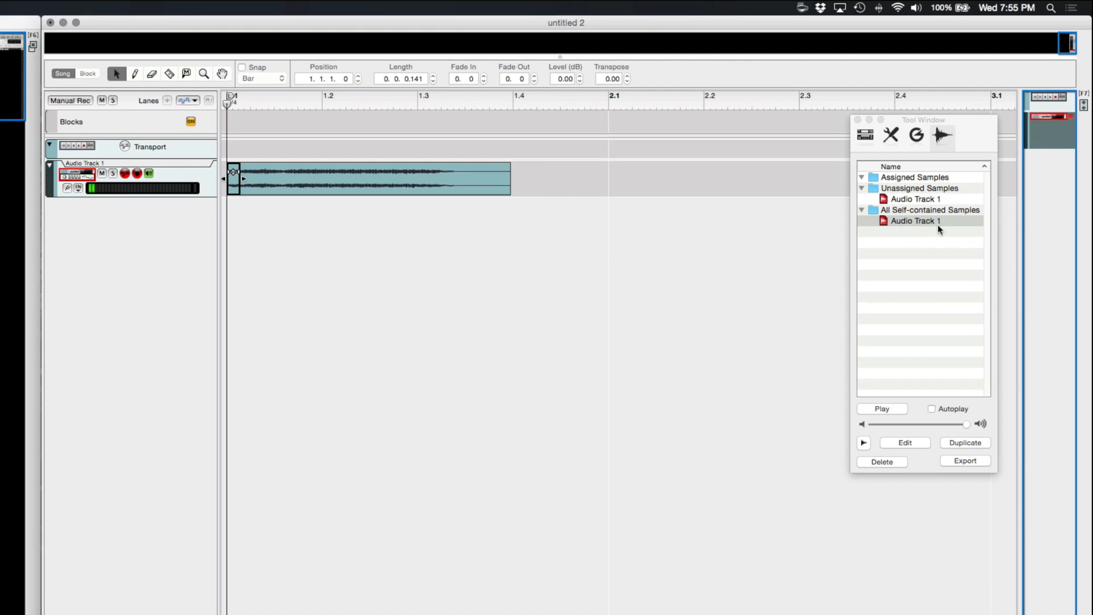
Export the bounced Audio Track 1 sample as LadiesSample.
left_click(906, 225)
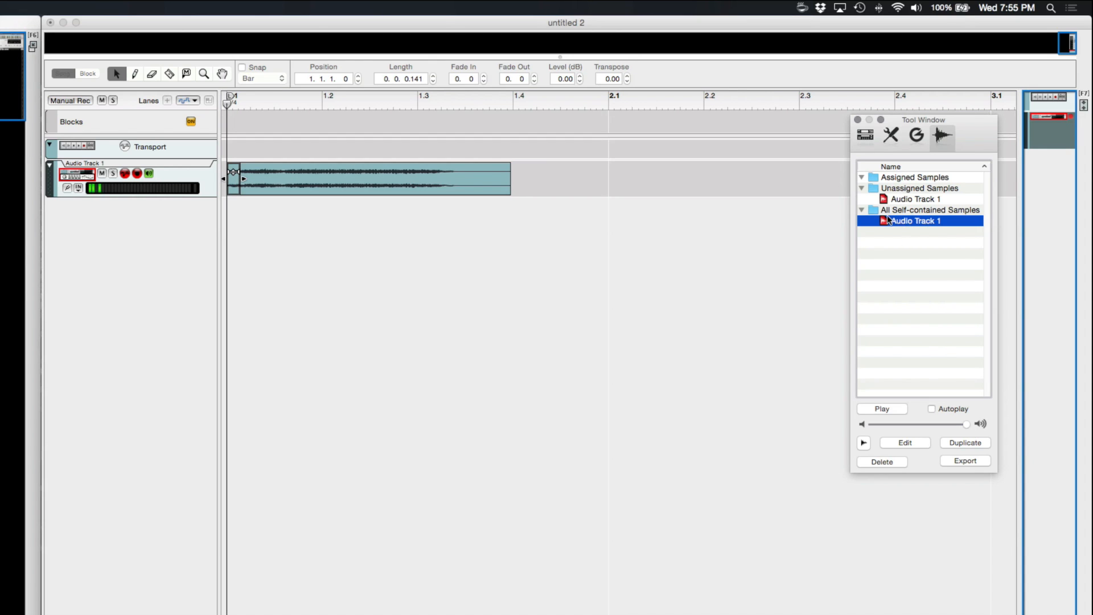
left_click(966, 461)
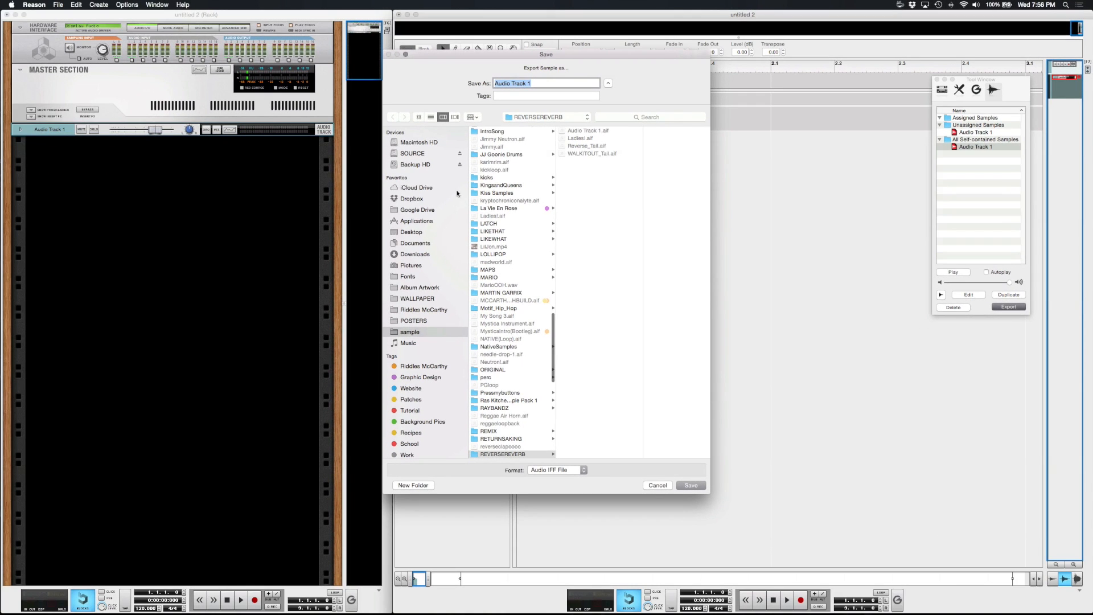
type("LadiesSample")
key("Return")
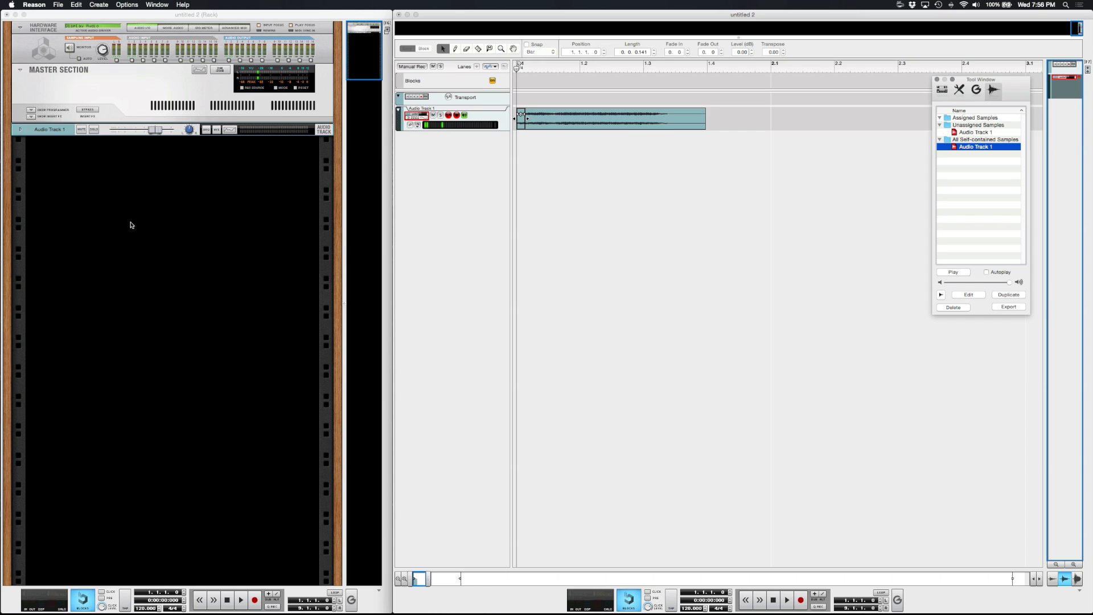
Create an NN-XT Advanced Sampler instrument in the rack.
right_click(69, 178)
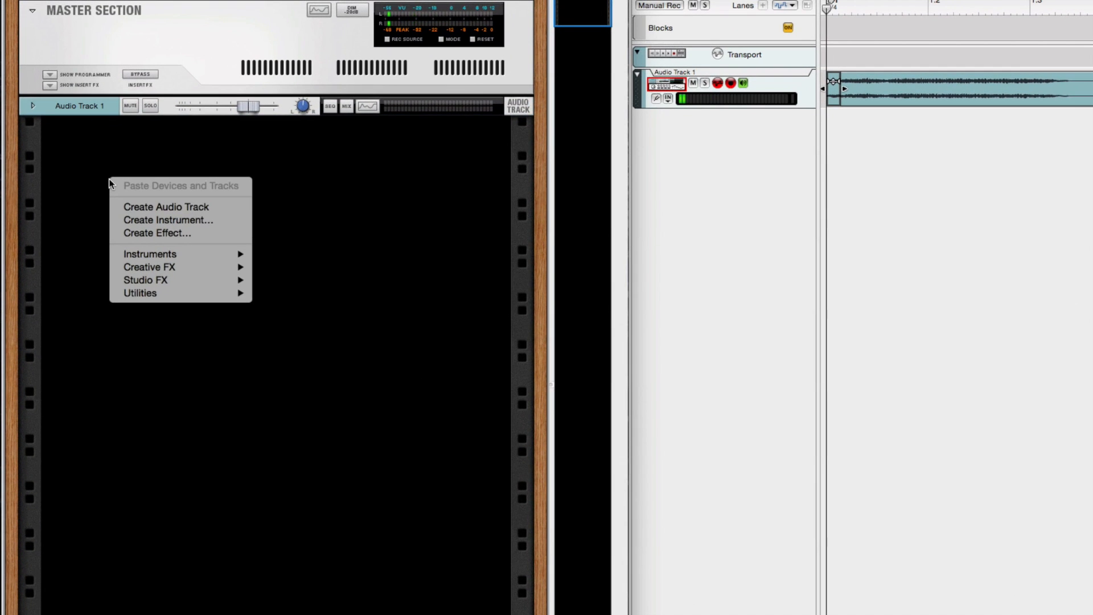
mouse_move(139, 256)
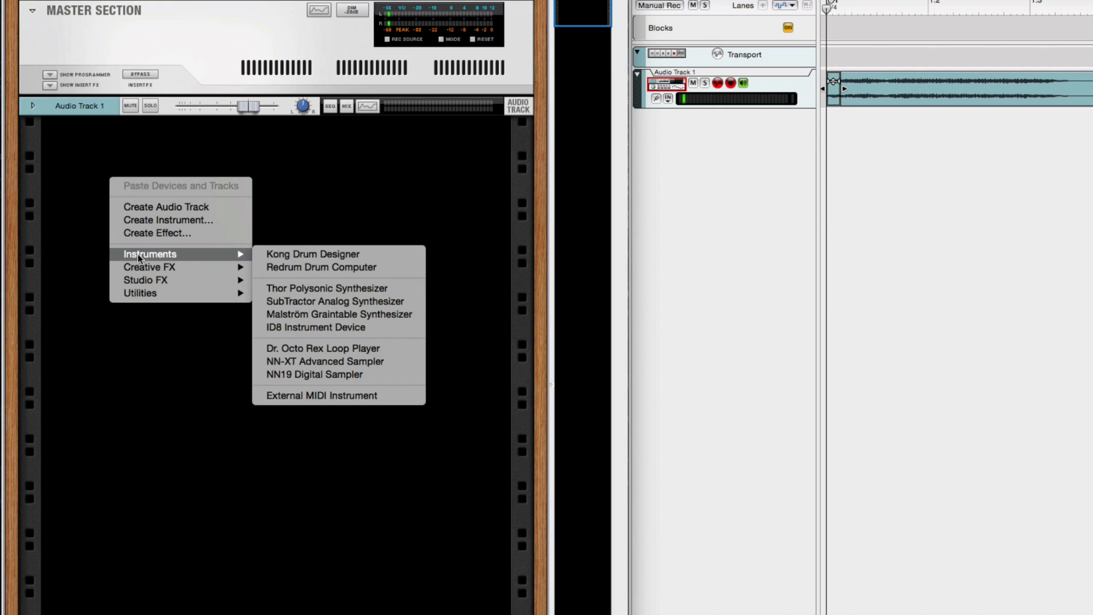
left_click(312, 360)
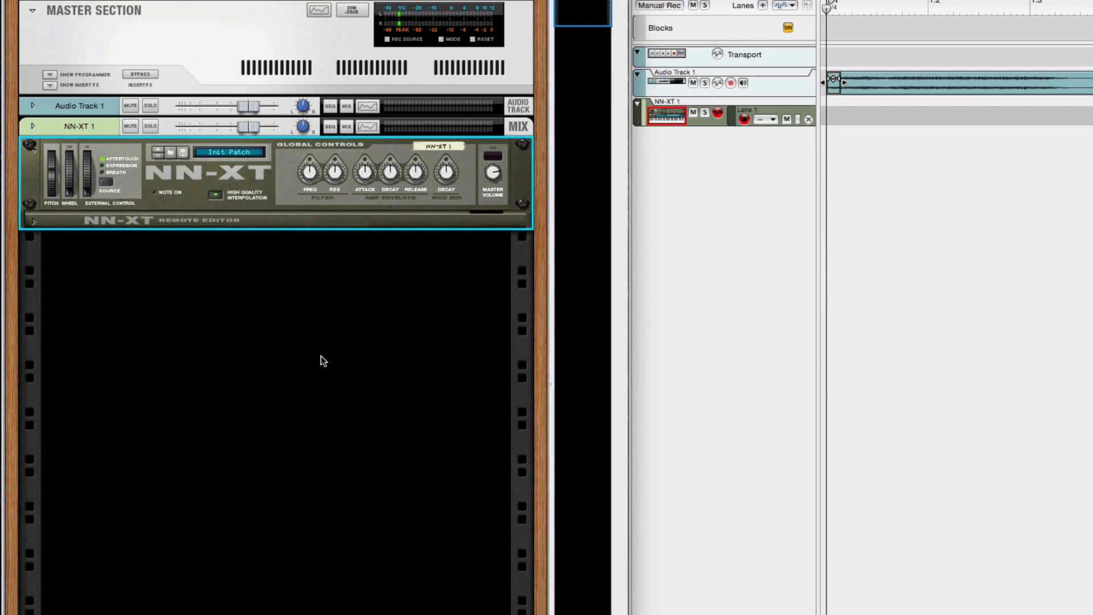
Load LadiesSample.aif into the NN-XT's remote editor and adjust its pitch bend range.
left_click(33, 221)
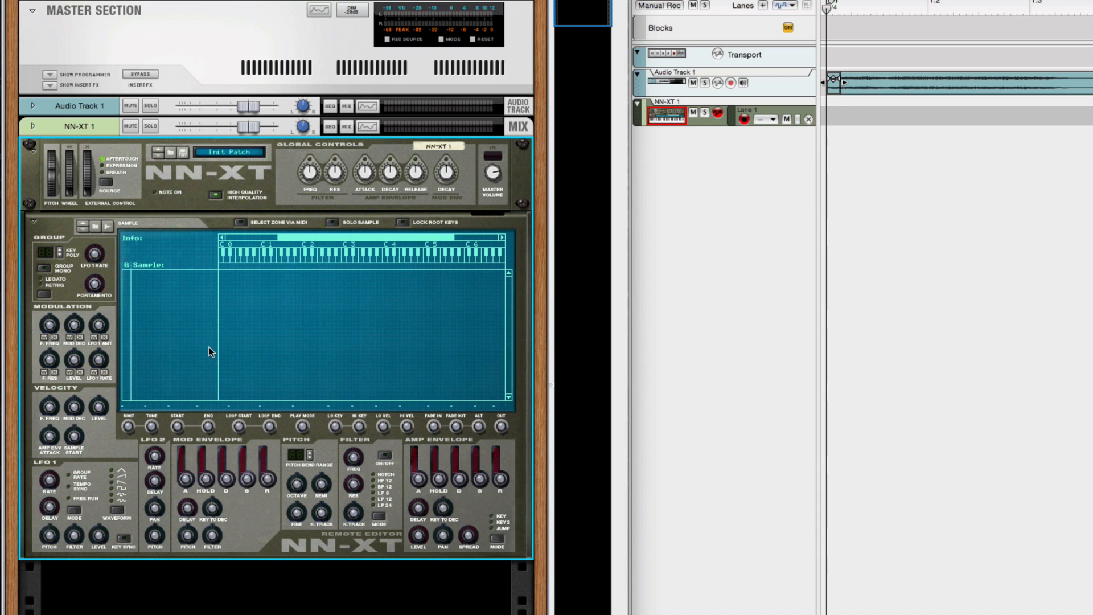
left_click(96, 227)
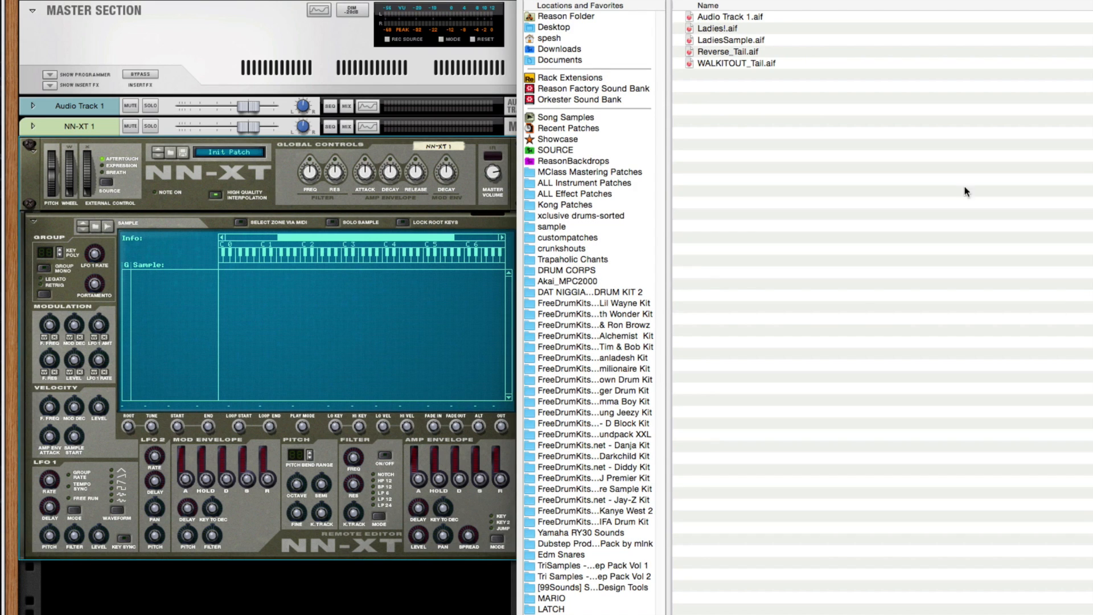
left_click(750, 40)
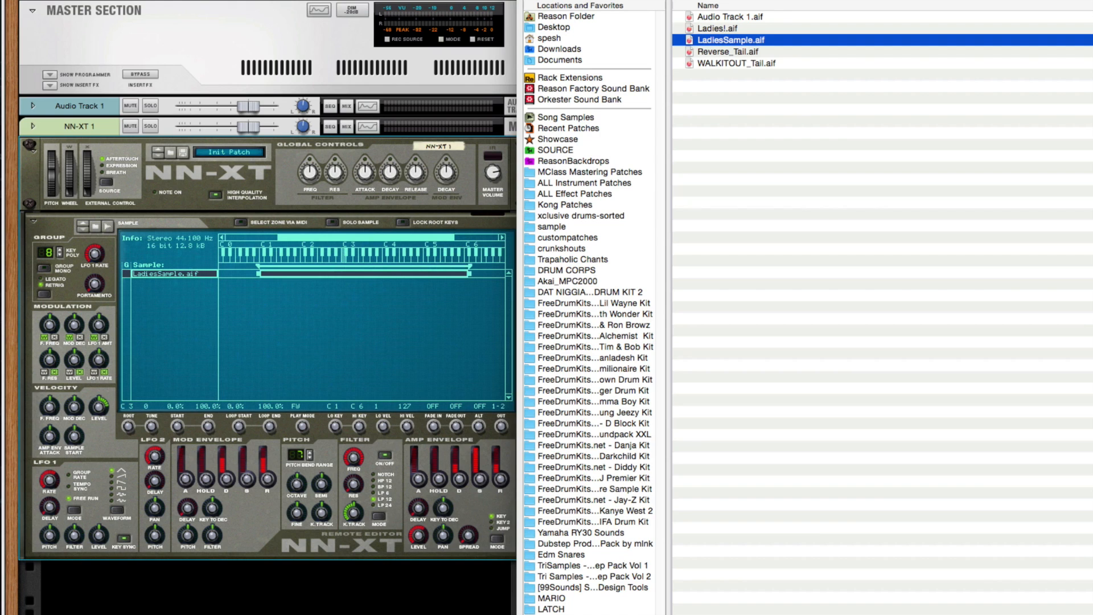
key("Return")
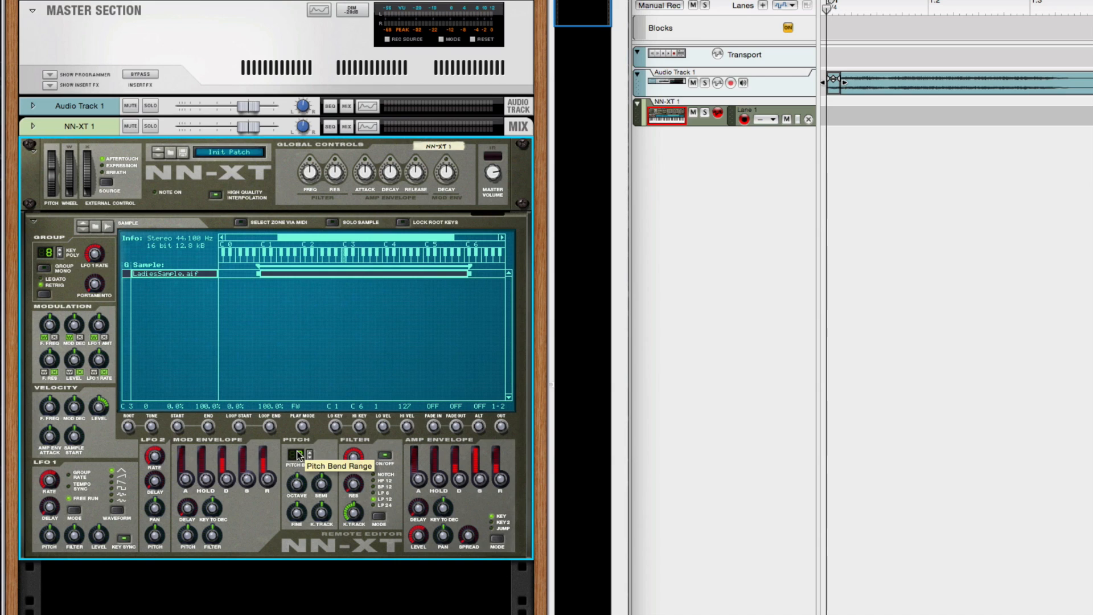
left_click_drag(298, 456, 264, 537)
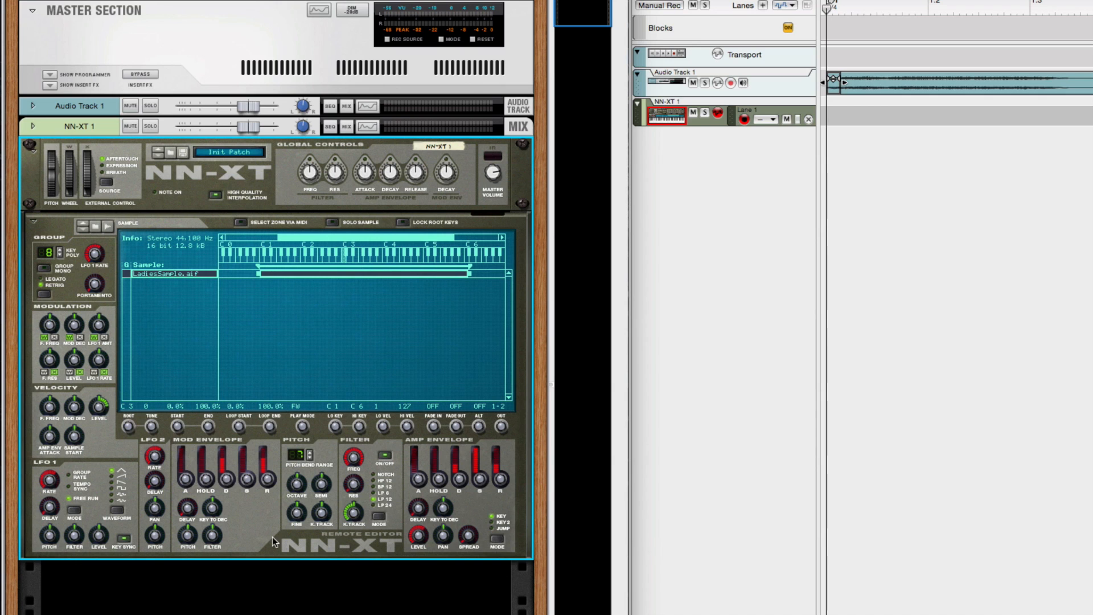
Add an RV7000 Advanced Reverb device below the NN-XT 1 sampler in the rack.
left_click(655, 84)
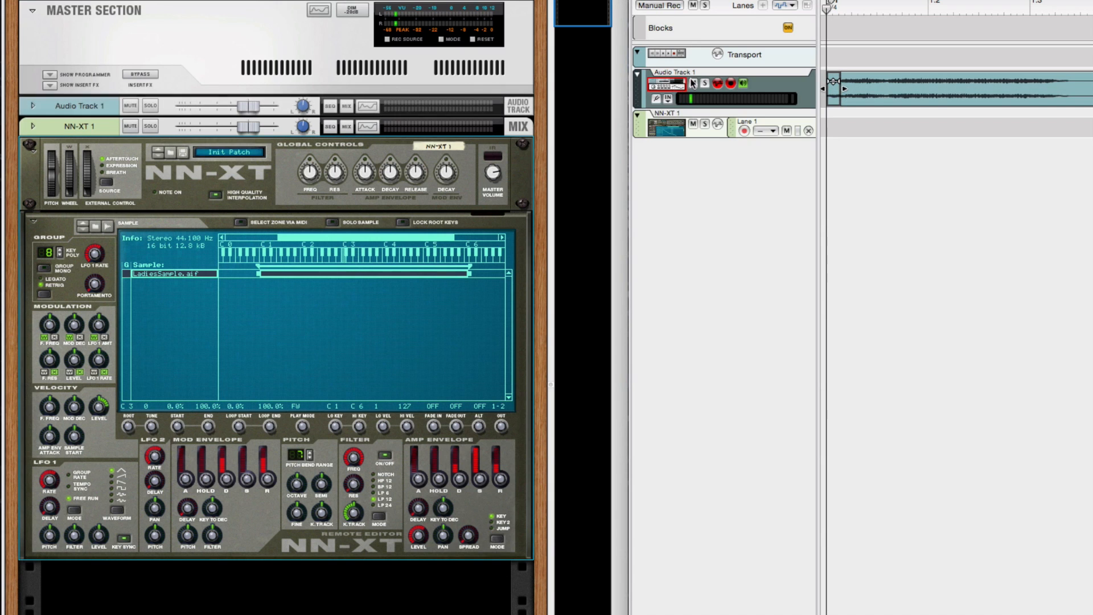
left_click(657, 128)
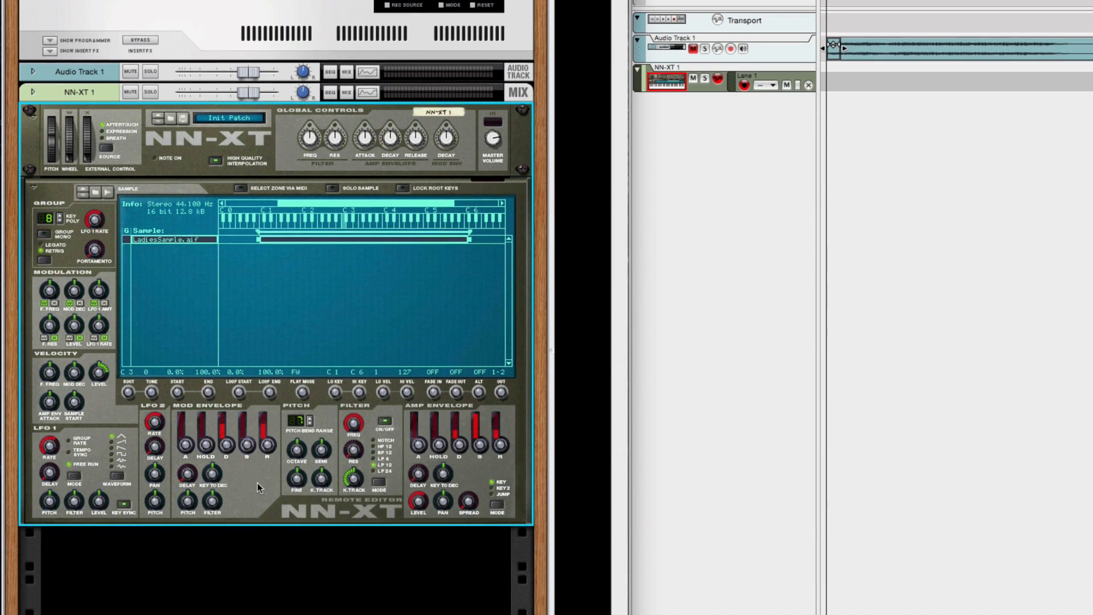
right_click(258, 517)
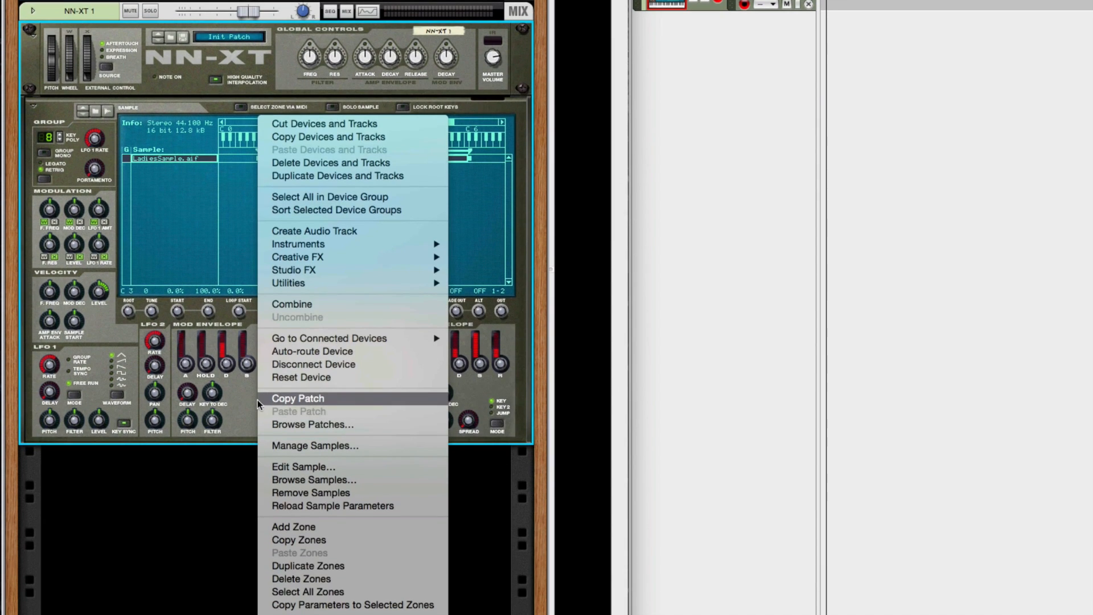
mouse_move(307, 269)
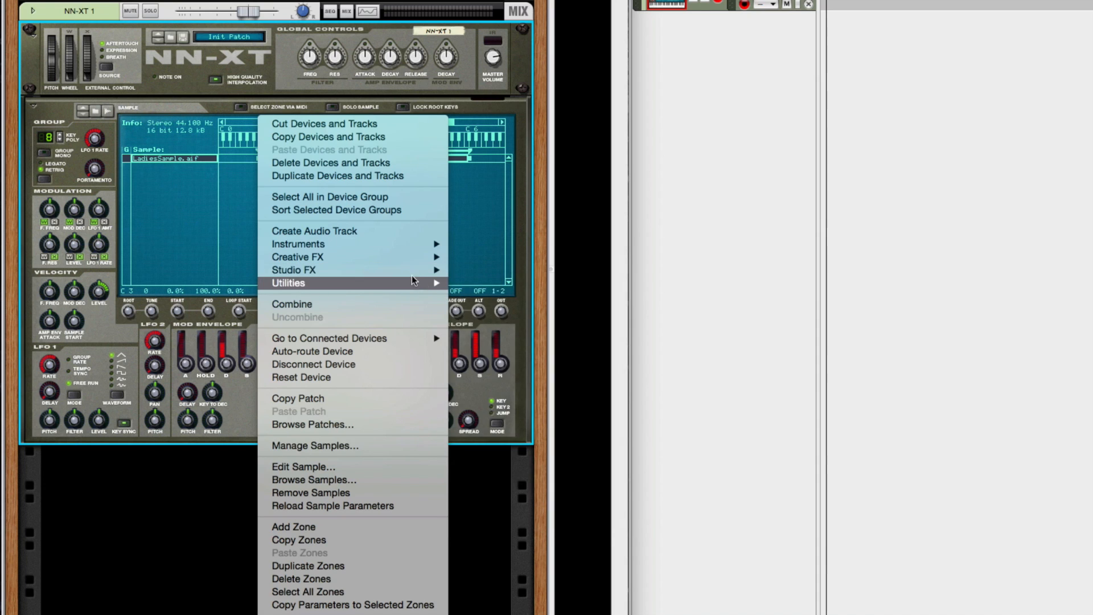
left_click(488, 290)
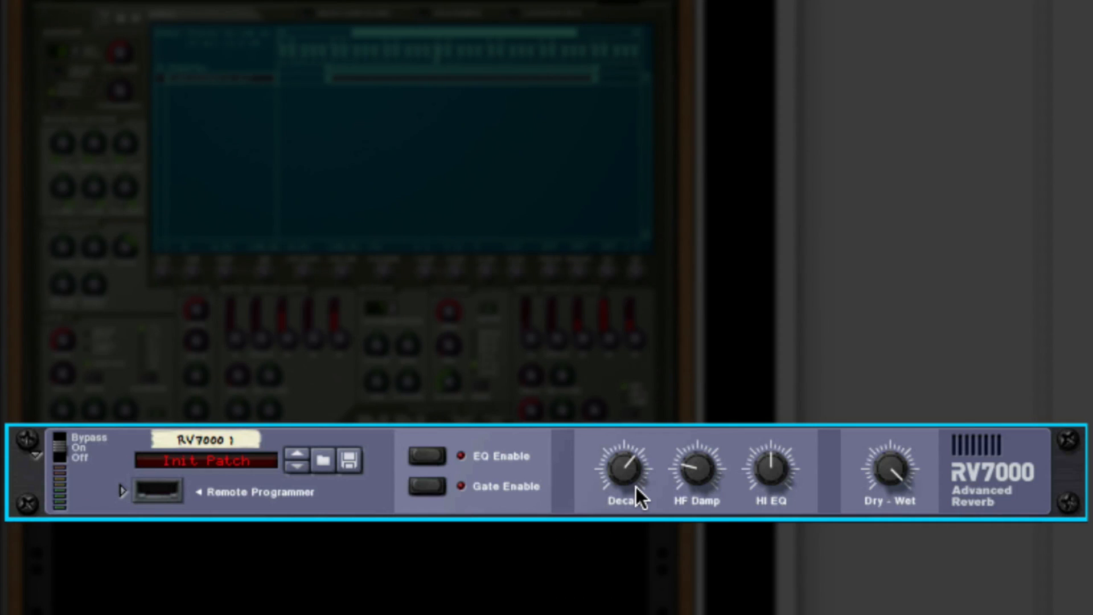
Turn up the Decay of the RV7000 reverb.
mouse_move(317, 475)
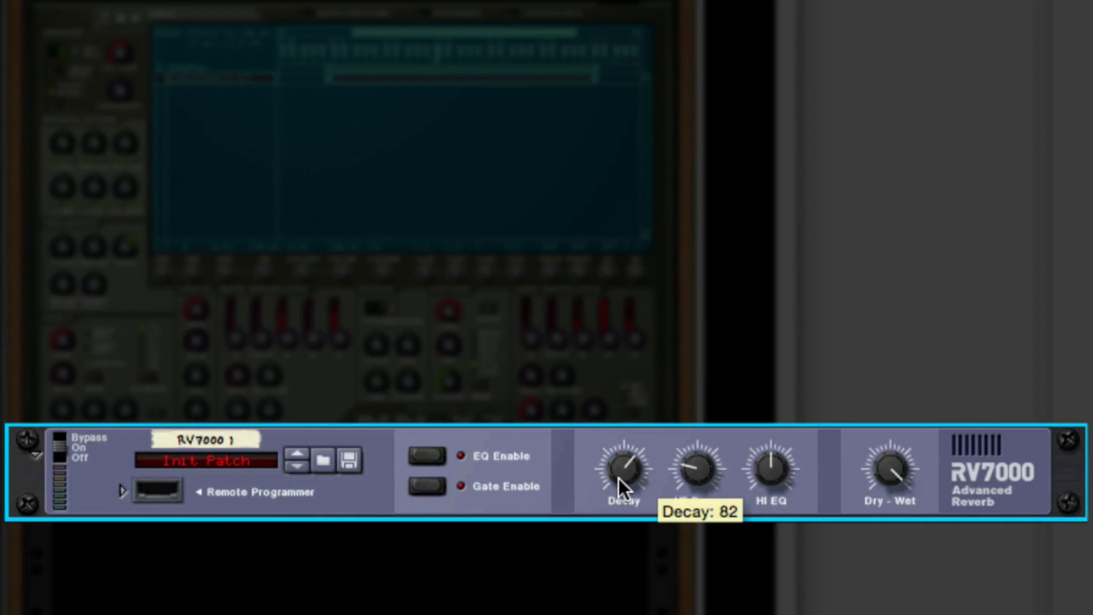
left_click_drag(623, 483, 626, 436)
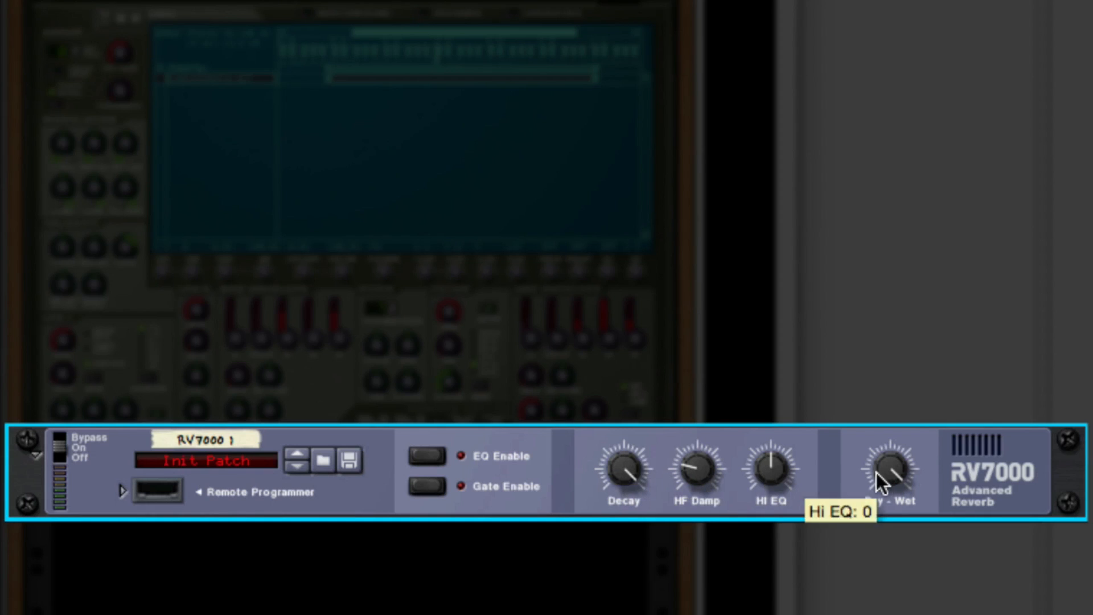
mouse_move(895, 473)
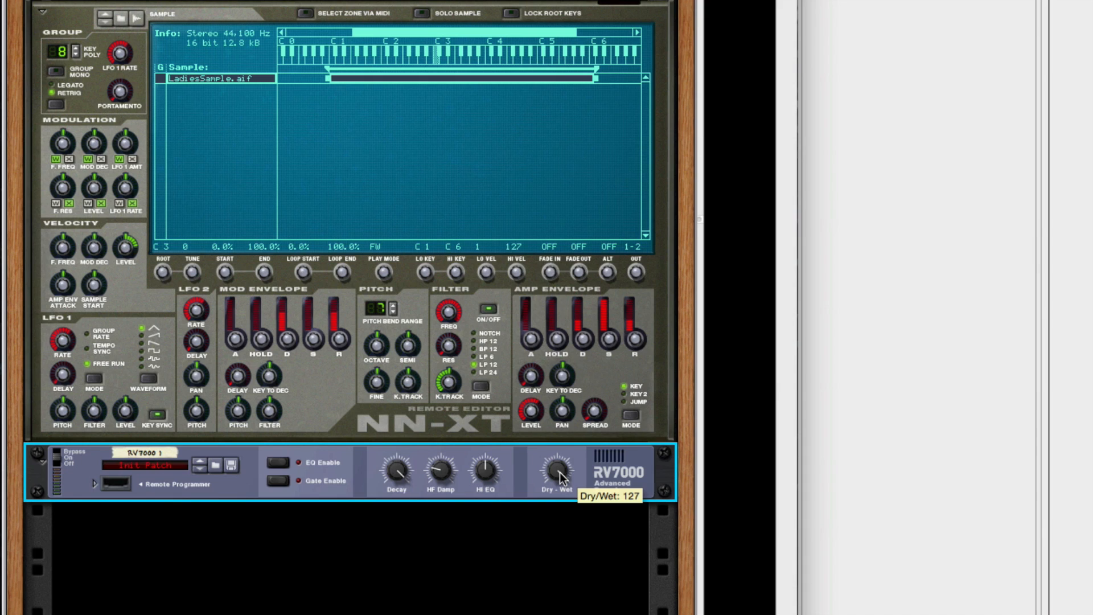
Set the loop's right locator to bar 5 in the sequencer.
left_click(905, 609)
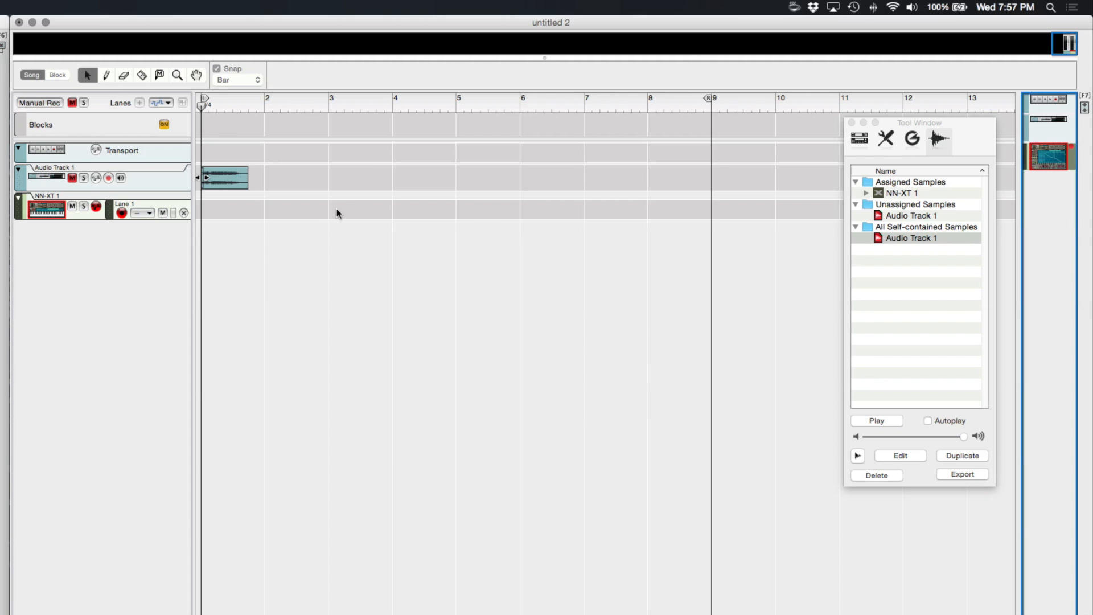
left_click(261, 104)
left_click(204, 104)
left_click(253, 104)
left_click(205, 101)
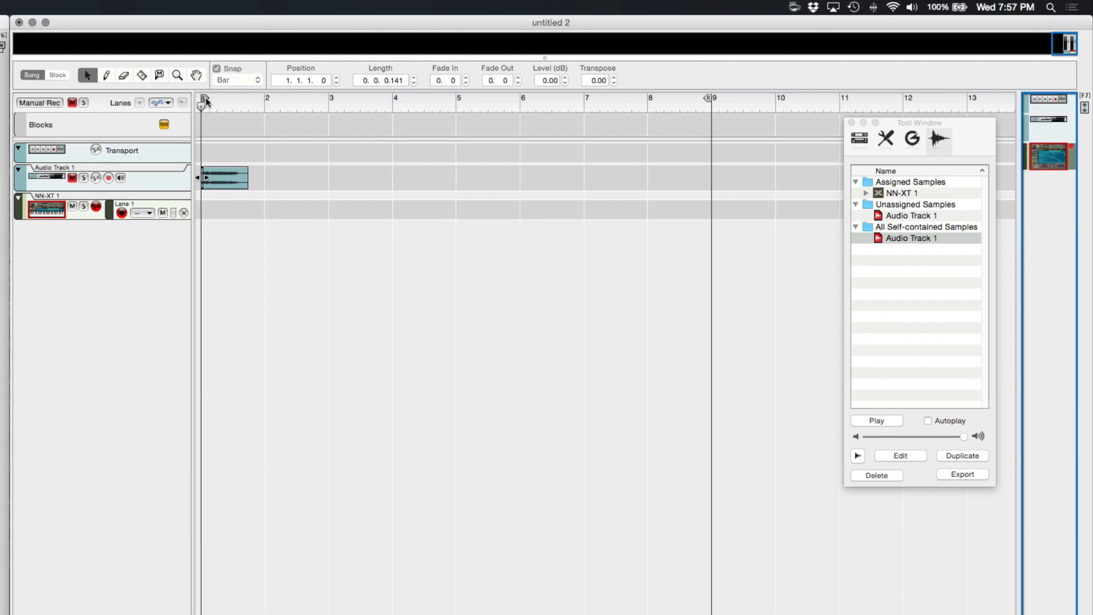
left_click(452, 103, "alt")
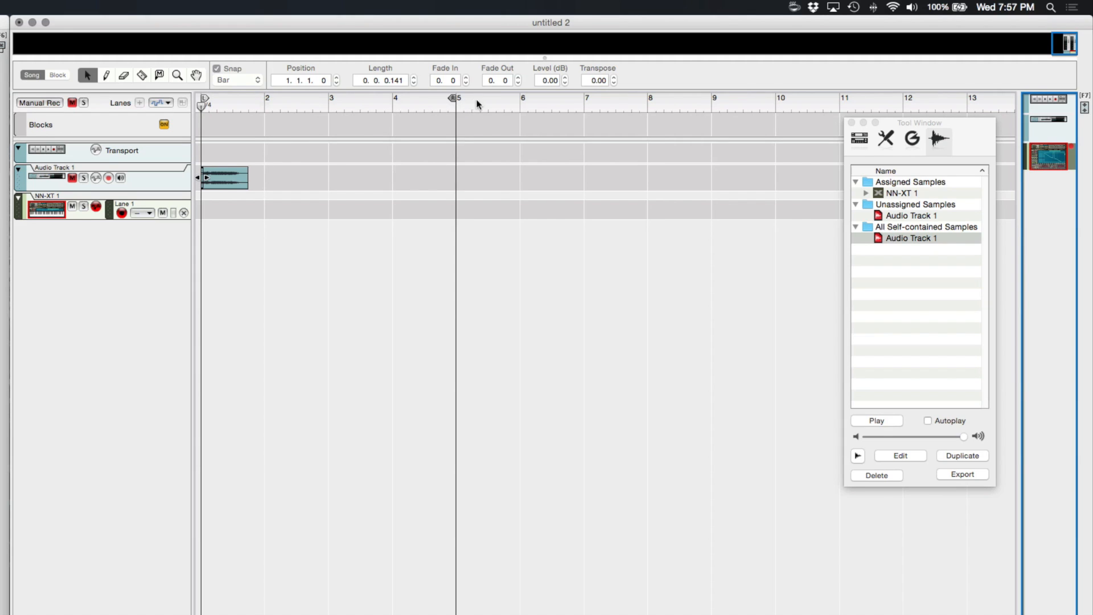
Set the sequencer snap value to 1/16.
left_click(243, 81)
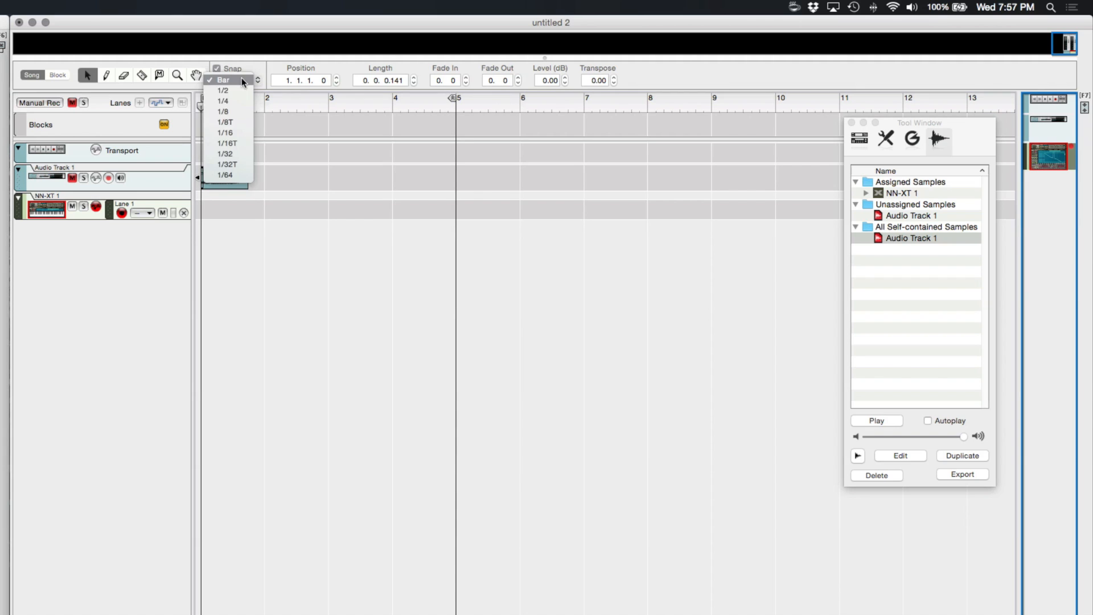
left_click(236, 133)
mouse_move(458, 100)
left_mouse_down()
mouse_move(505, 102)
mouse_move(459, 101)
left_mouse_up()
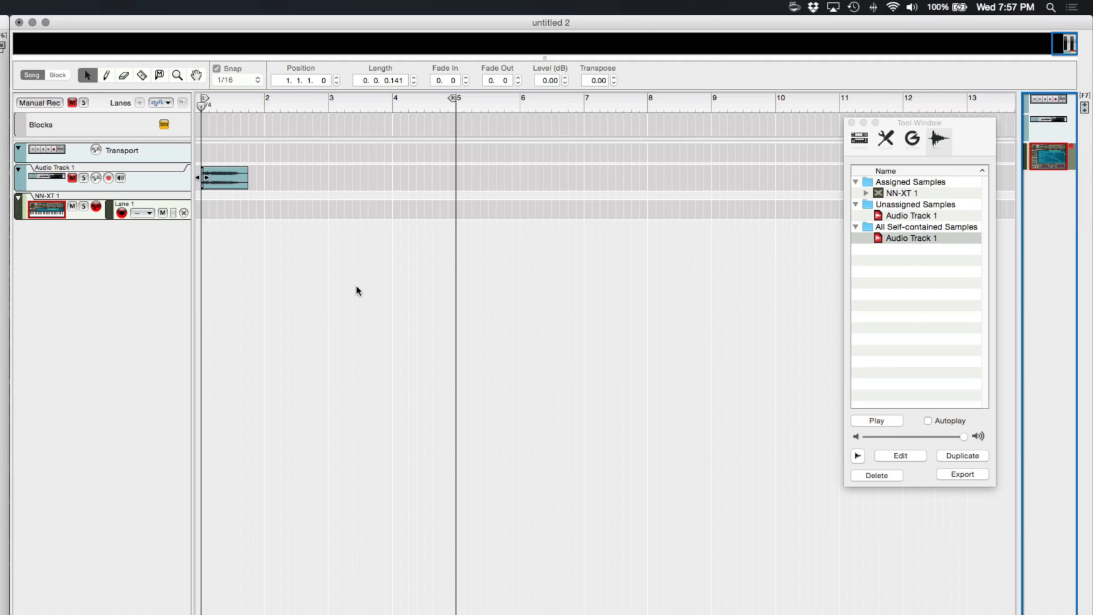
Draw a 4-bar clip from bar 1 to bar 5 on the NN-XT 1 lane and add a C3 note at its start.
left_click(106, 74)
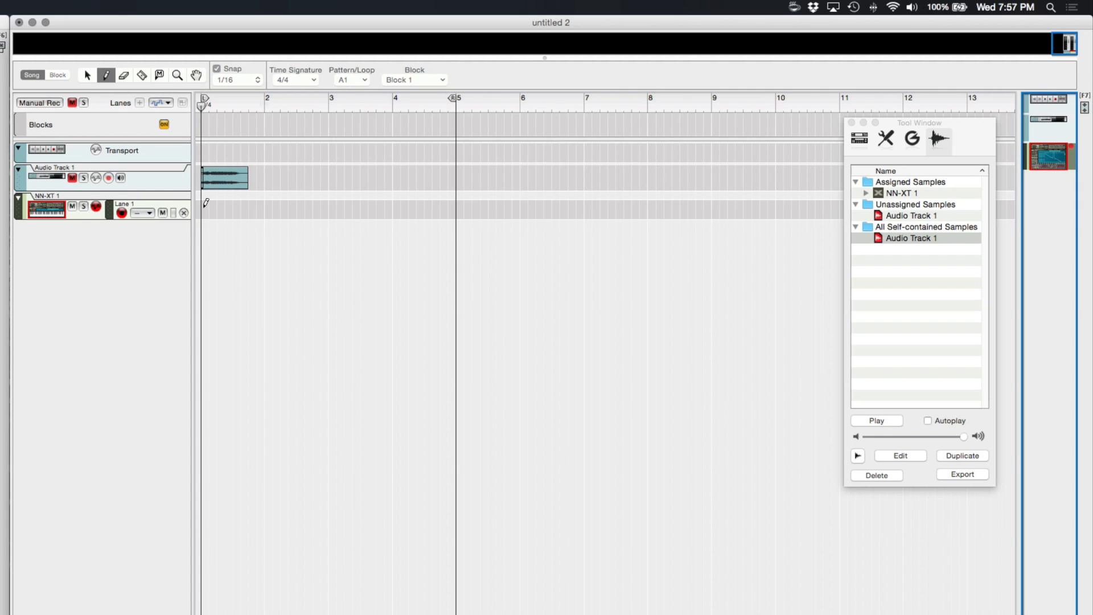
left_click_drag(204, 208, 456, 195)
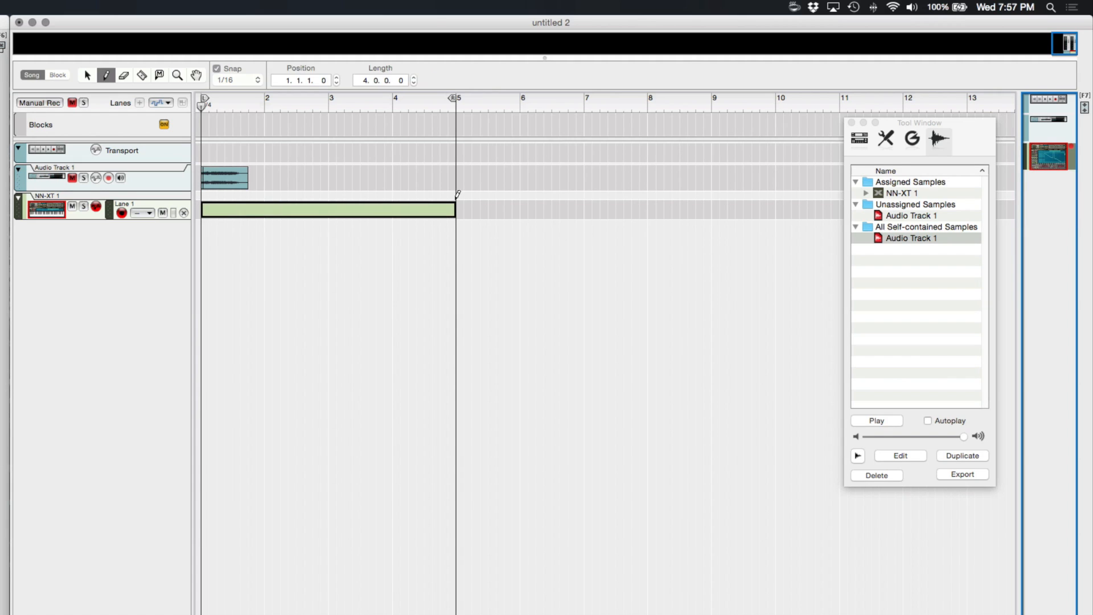
left_click(87, 76)
double_click(243, 213)
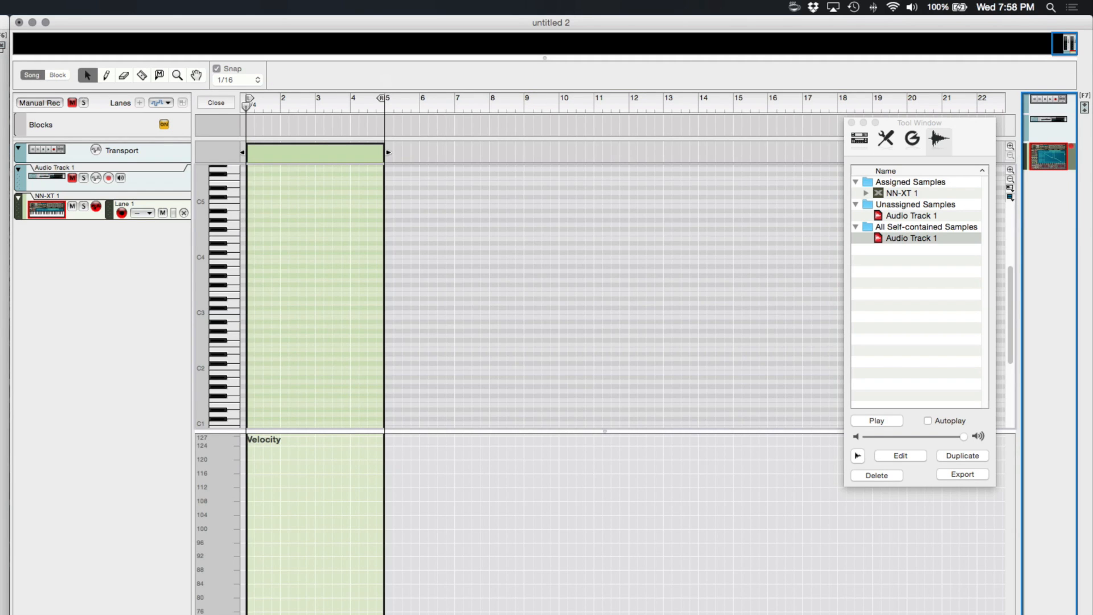
left_click(252, 311)
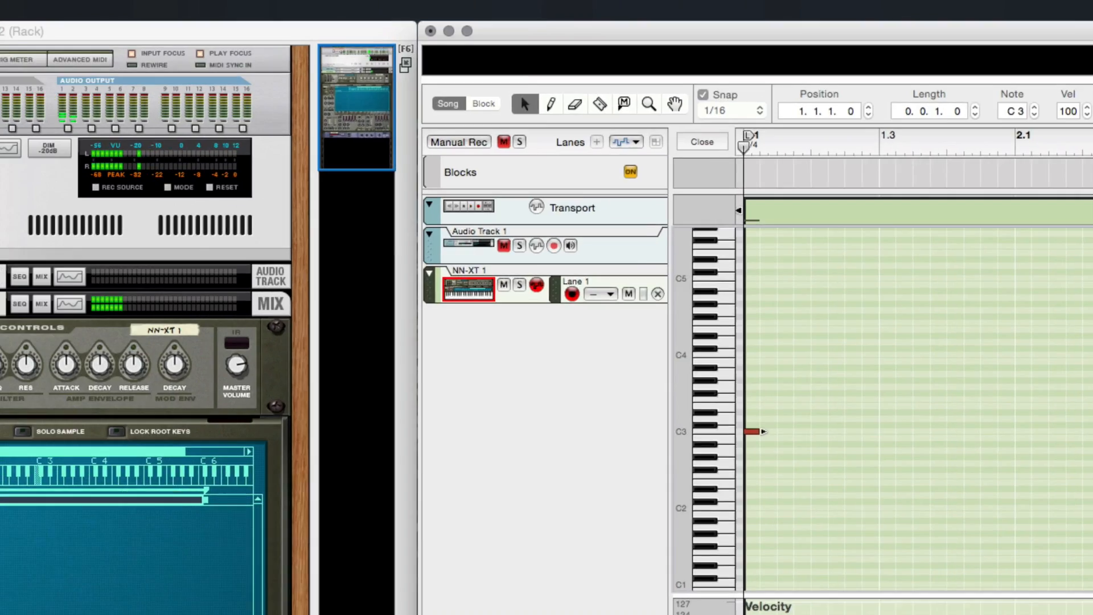
Export the loop as an audio file named Ladies_Tail.
left_click(89, 8)
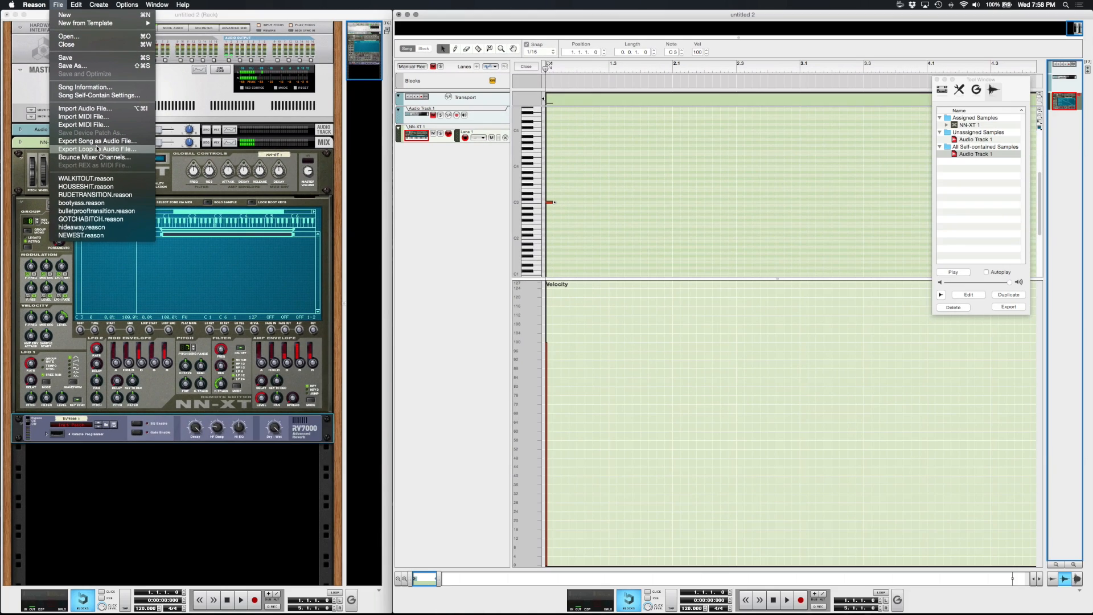
left_click(96, 148)
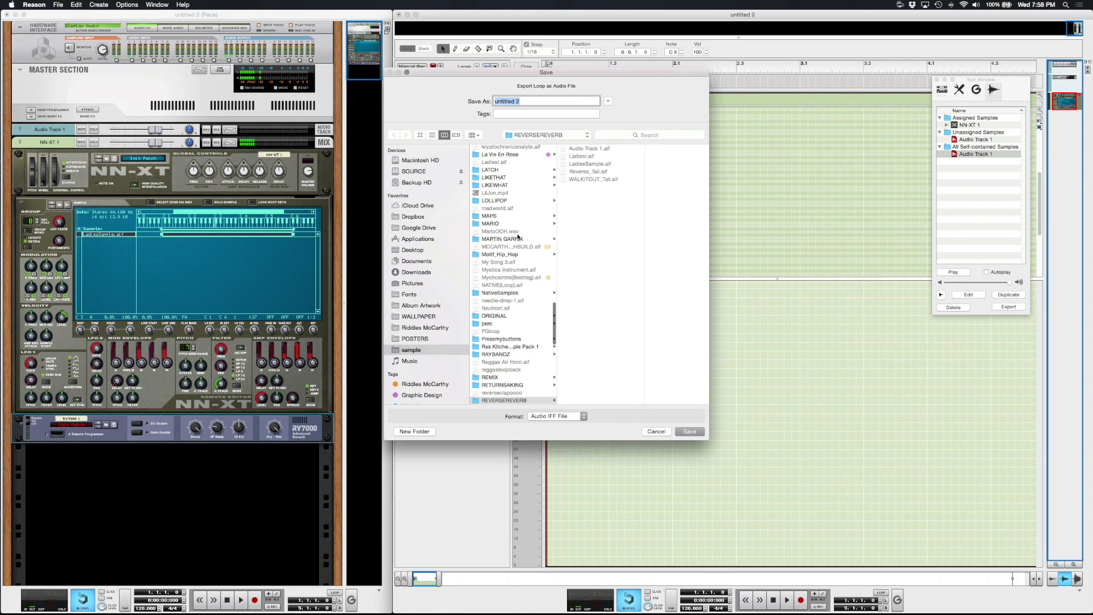
type("Ladies_Tail")
key("Return")
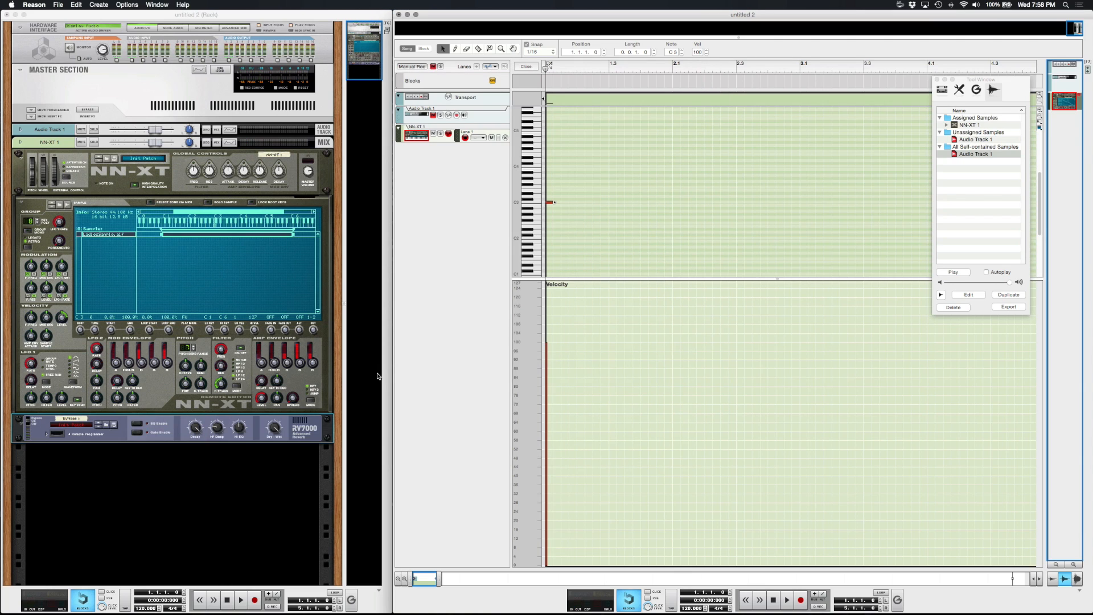
key("Return")
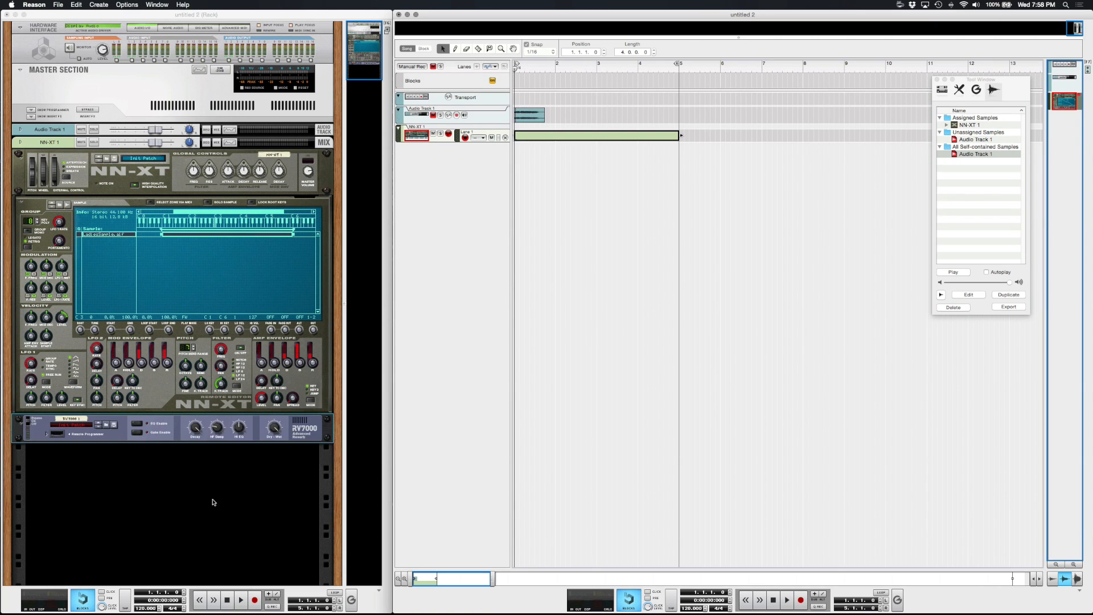
Create a second NN-XT Advanced Sampler in the empty rack space.
left_click(117, 494)
right_click(77, 476)
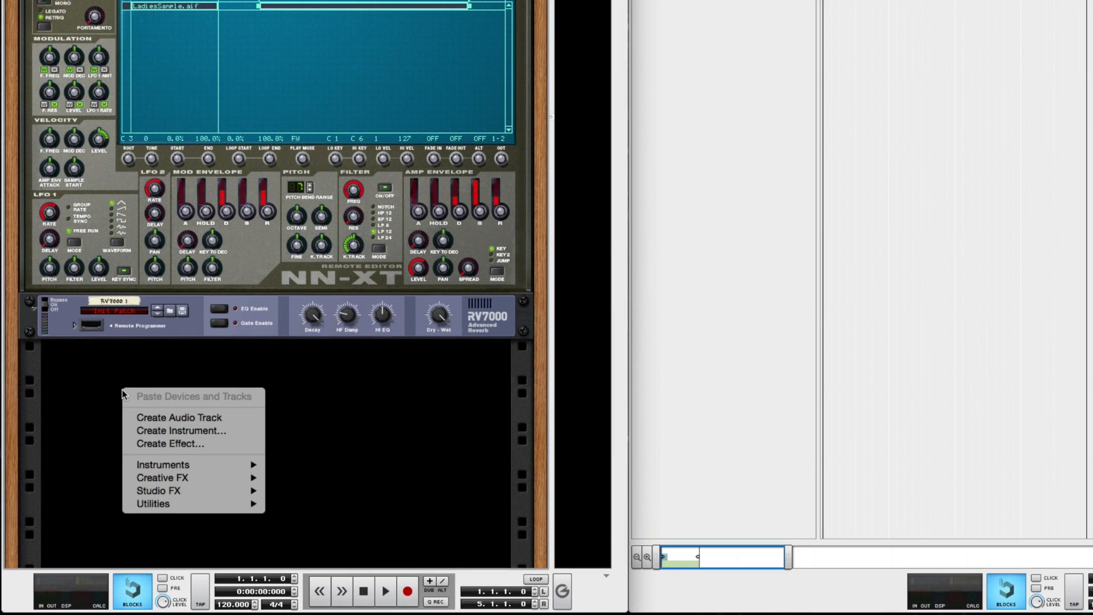
mouse_move(156, 463)
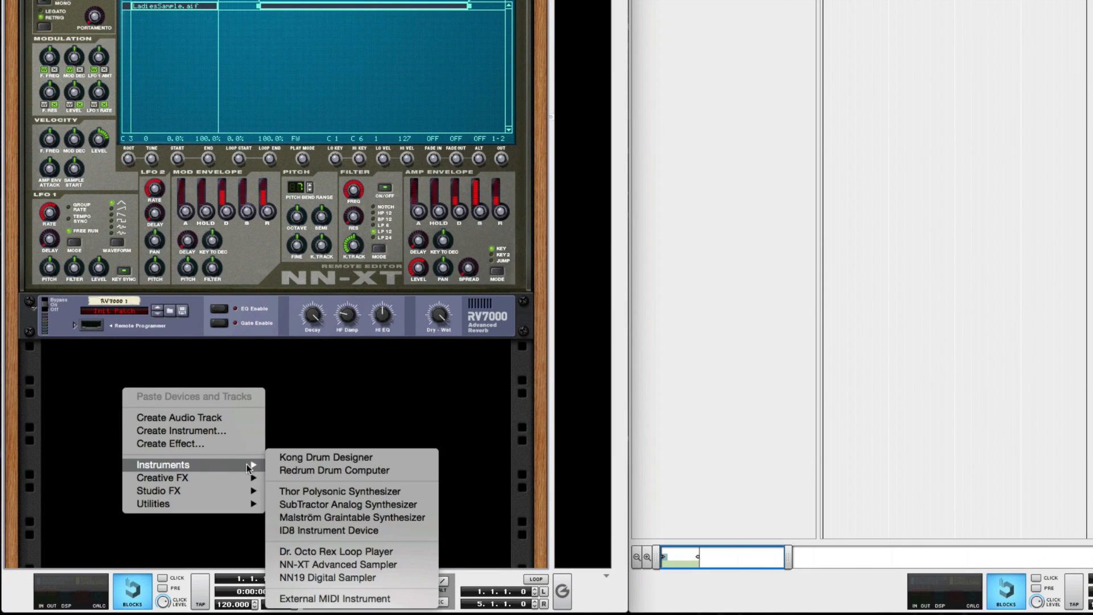
left_click(320, 563)
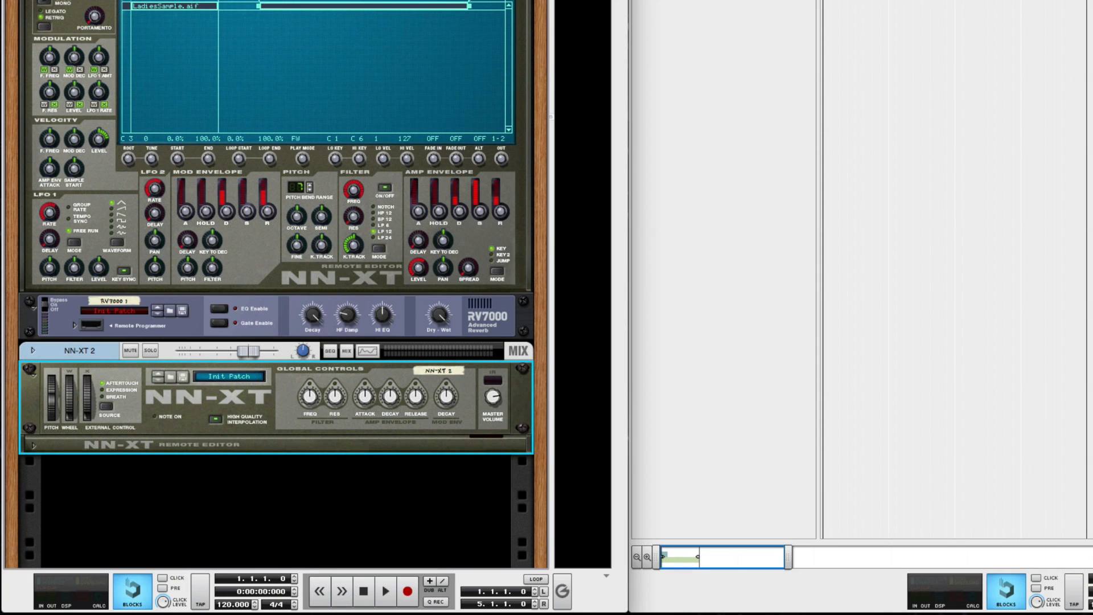
Load Ladies_Tail.aif into NN-XT 2's remote editor and set its play mode to BW.
left_click(35, 446)
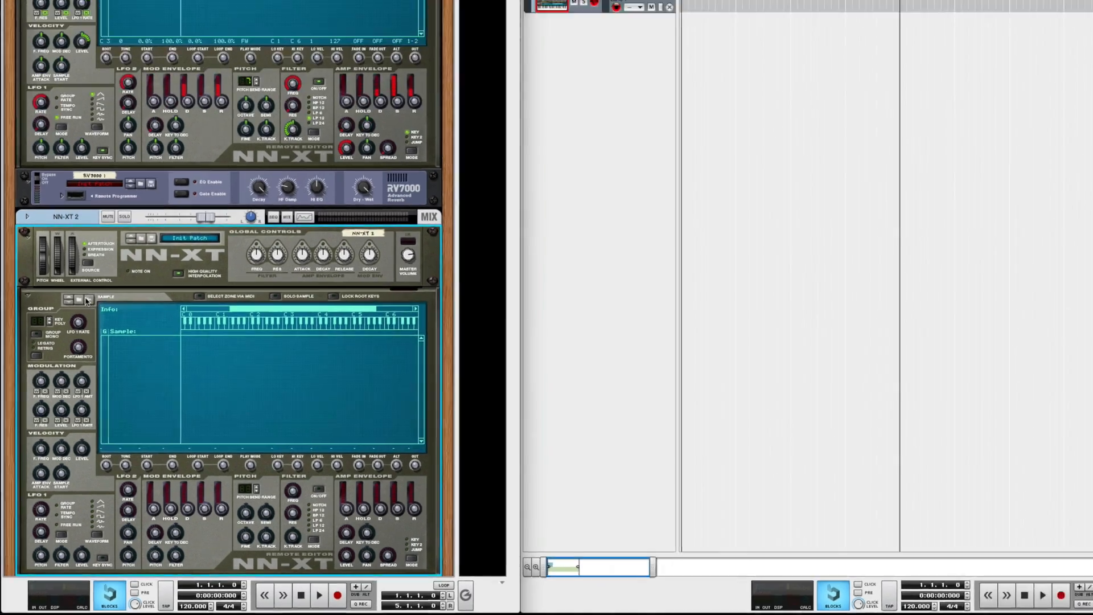
left_click(95, 234)
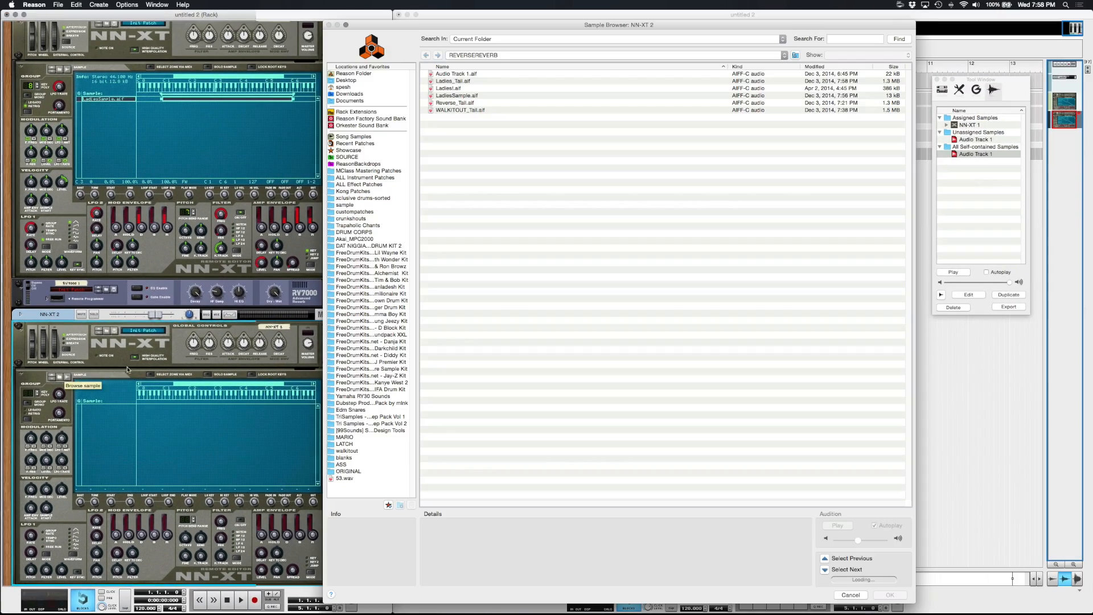
left_click(453, 80)
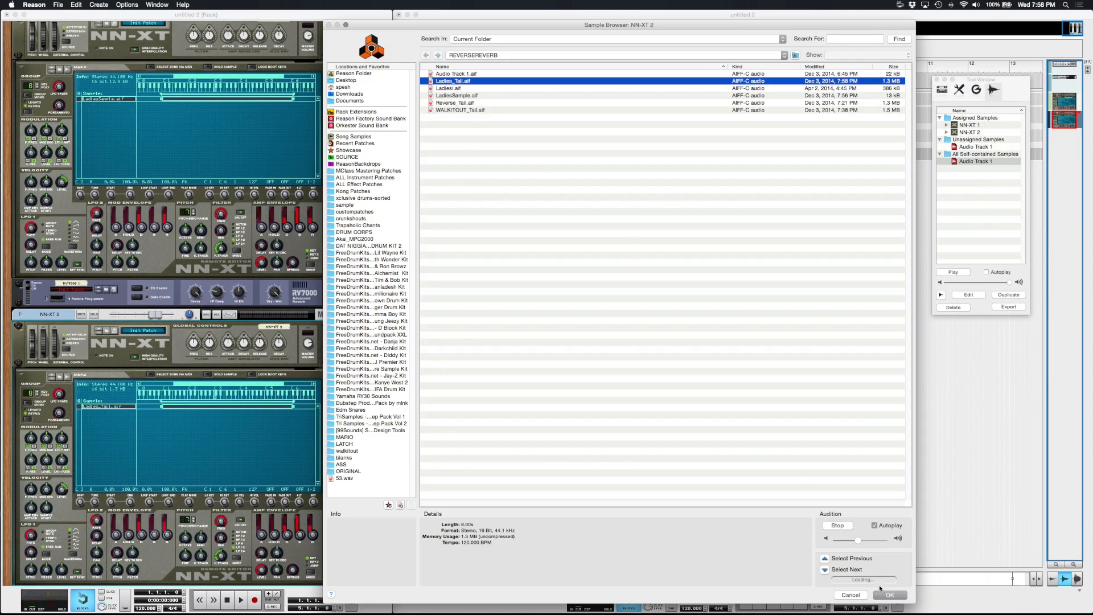
left_click(888, 594)
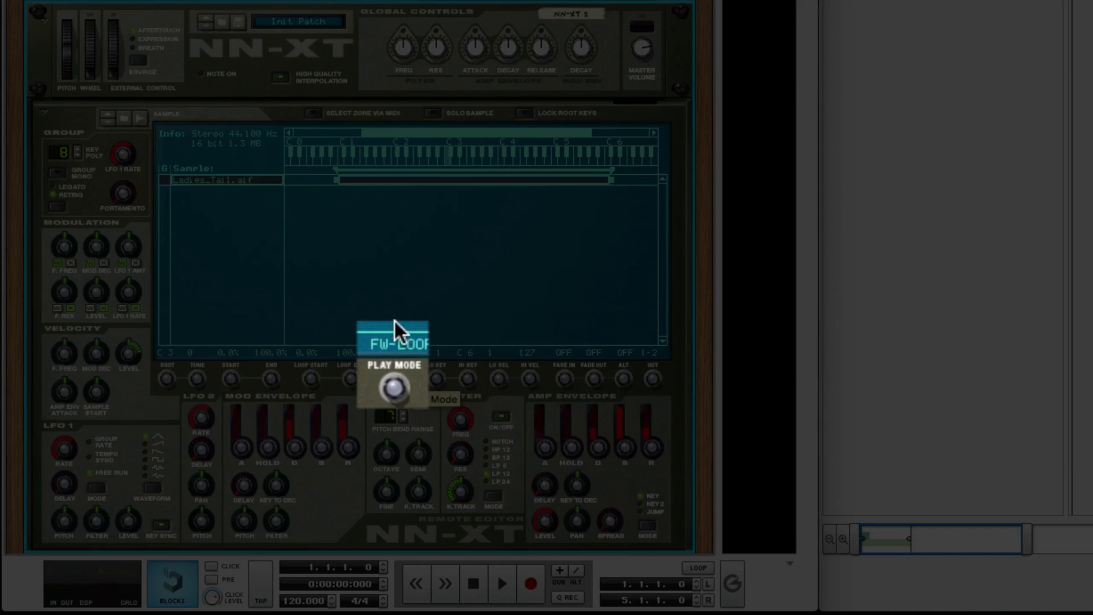
left_click_drag(394, 321, 390, 247)
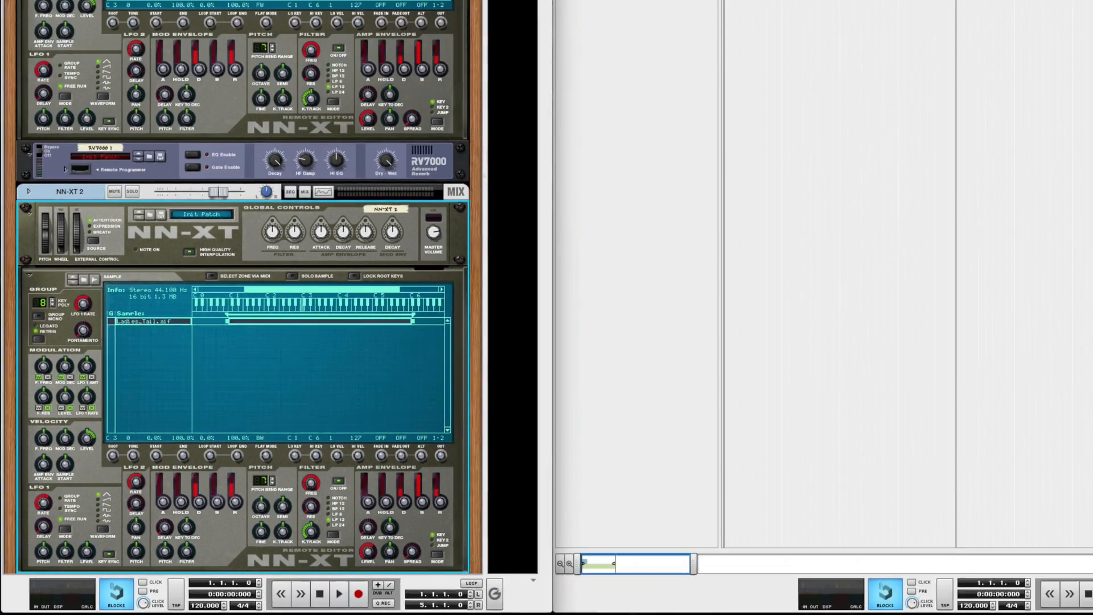